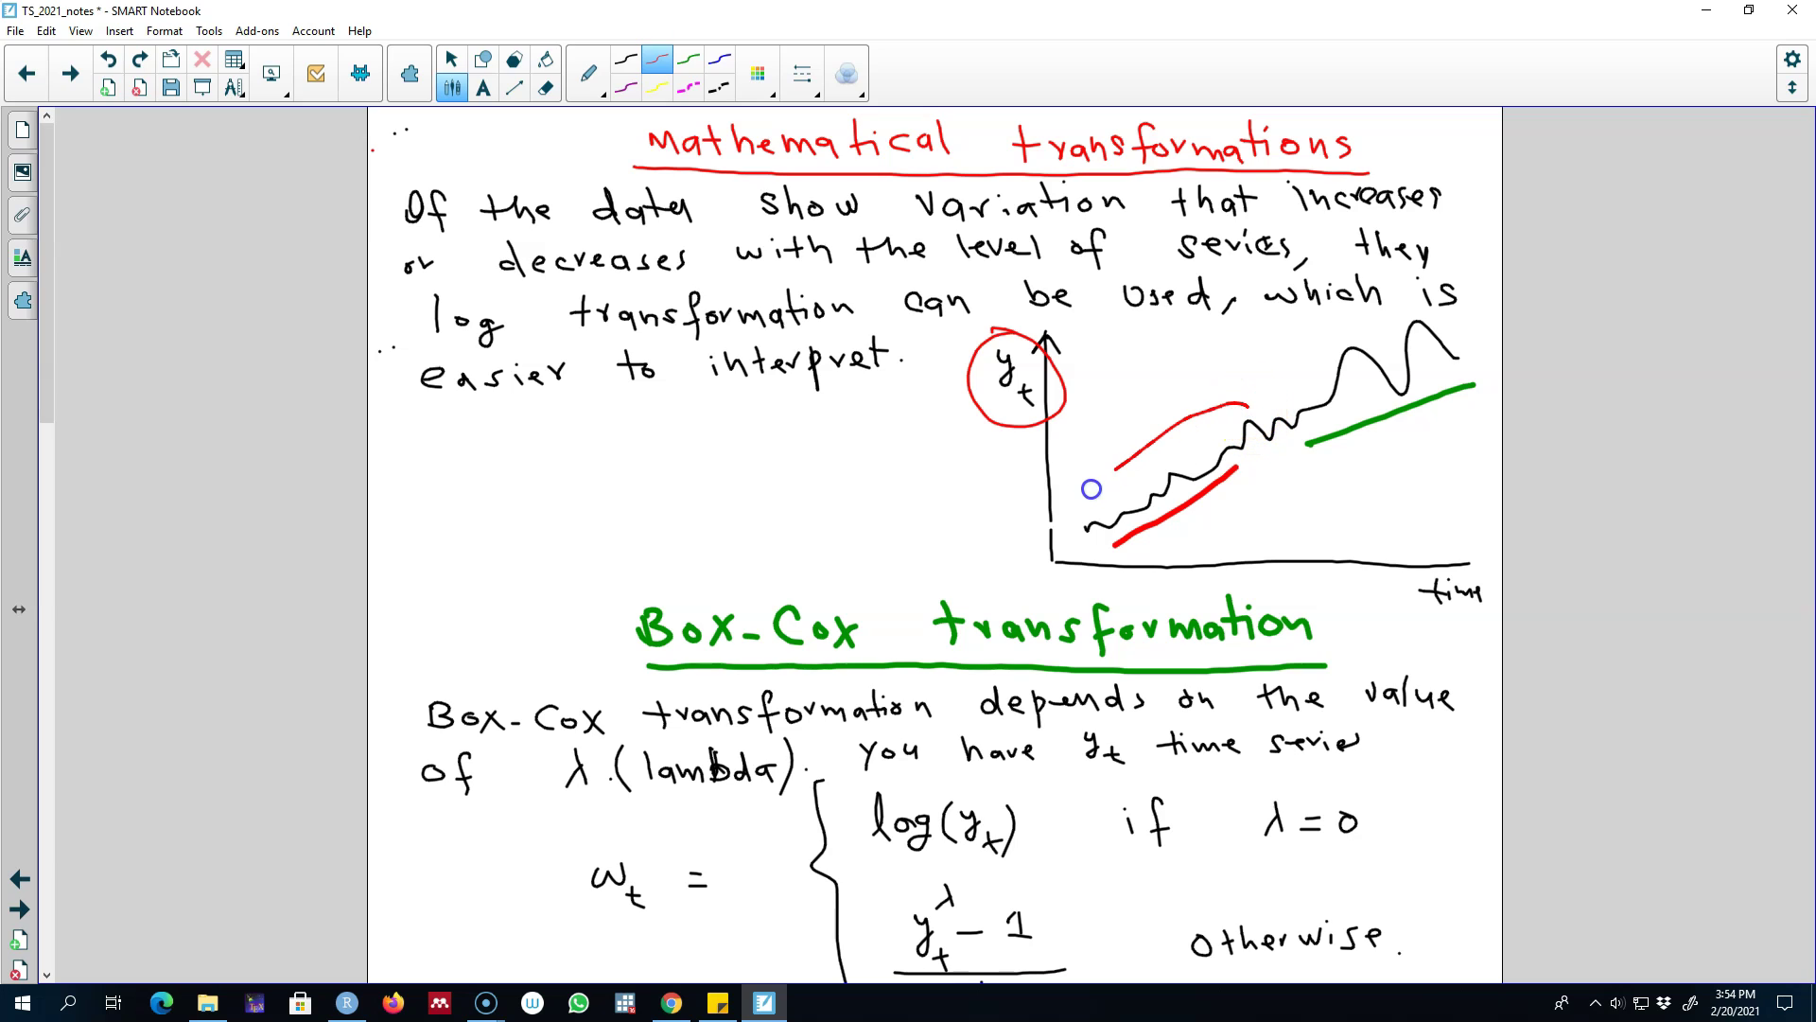
- Loop the rising lower part of the black curve in red and underline 'interpret'
left_click_drag(1061, 536, 1276, 405)
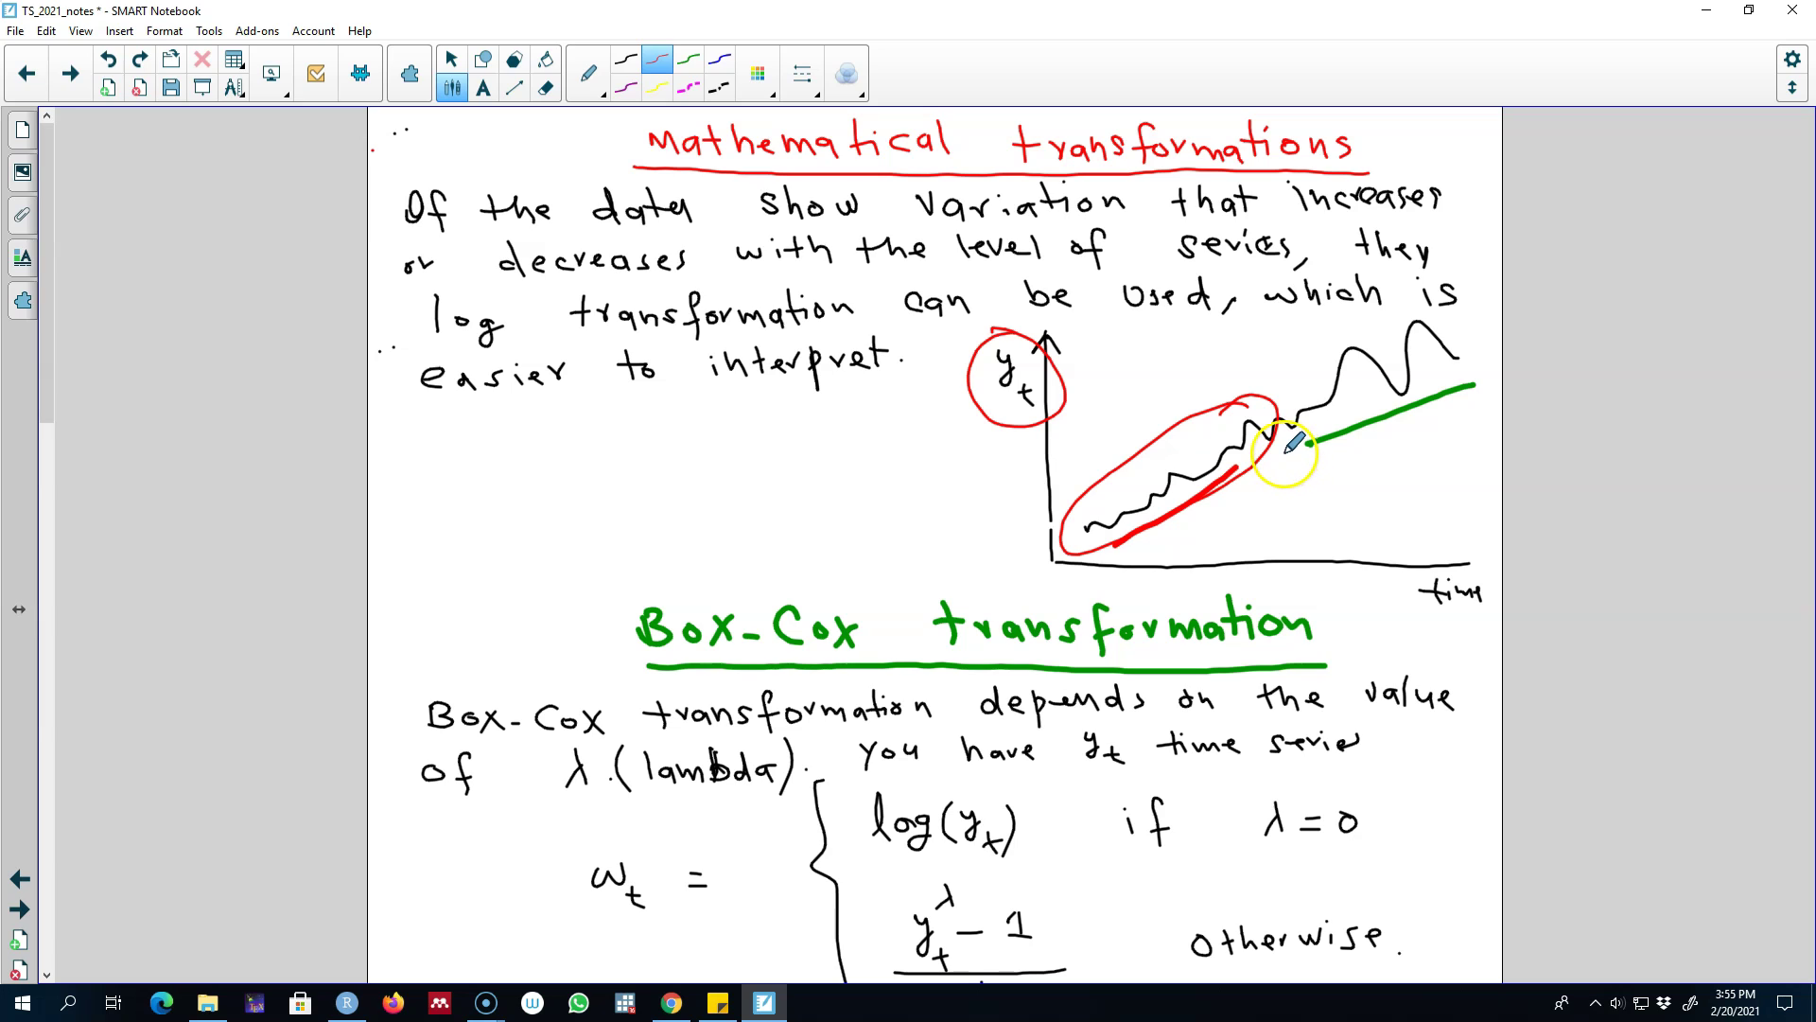
left_click_drag(719, 396, 898, 389)
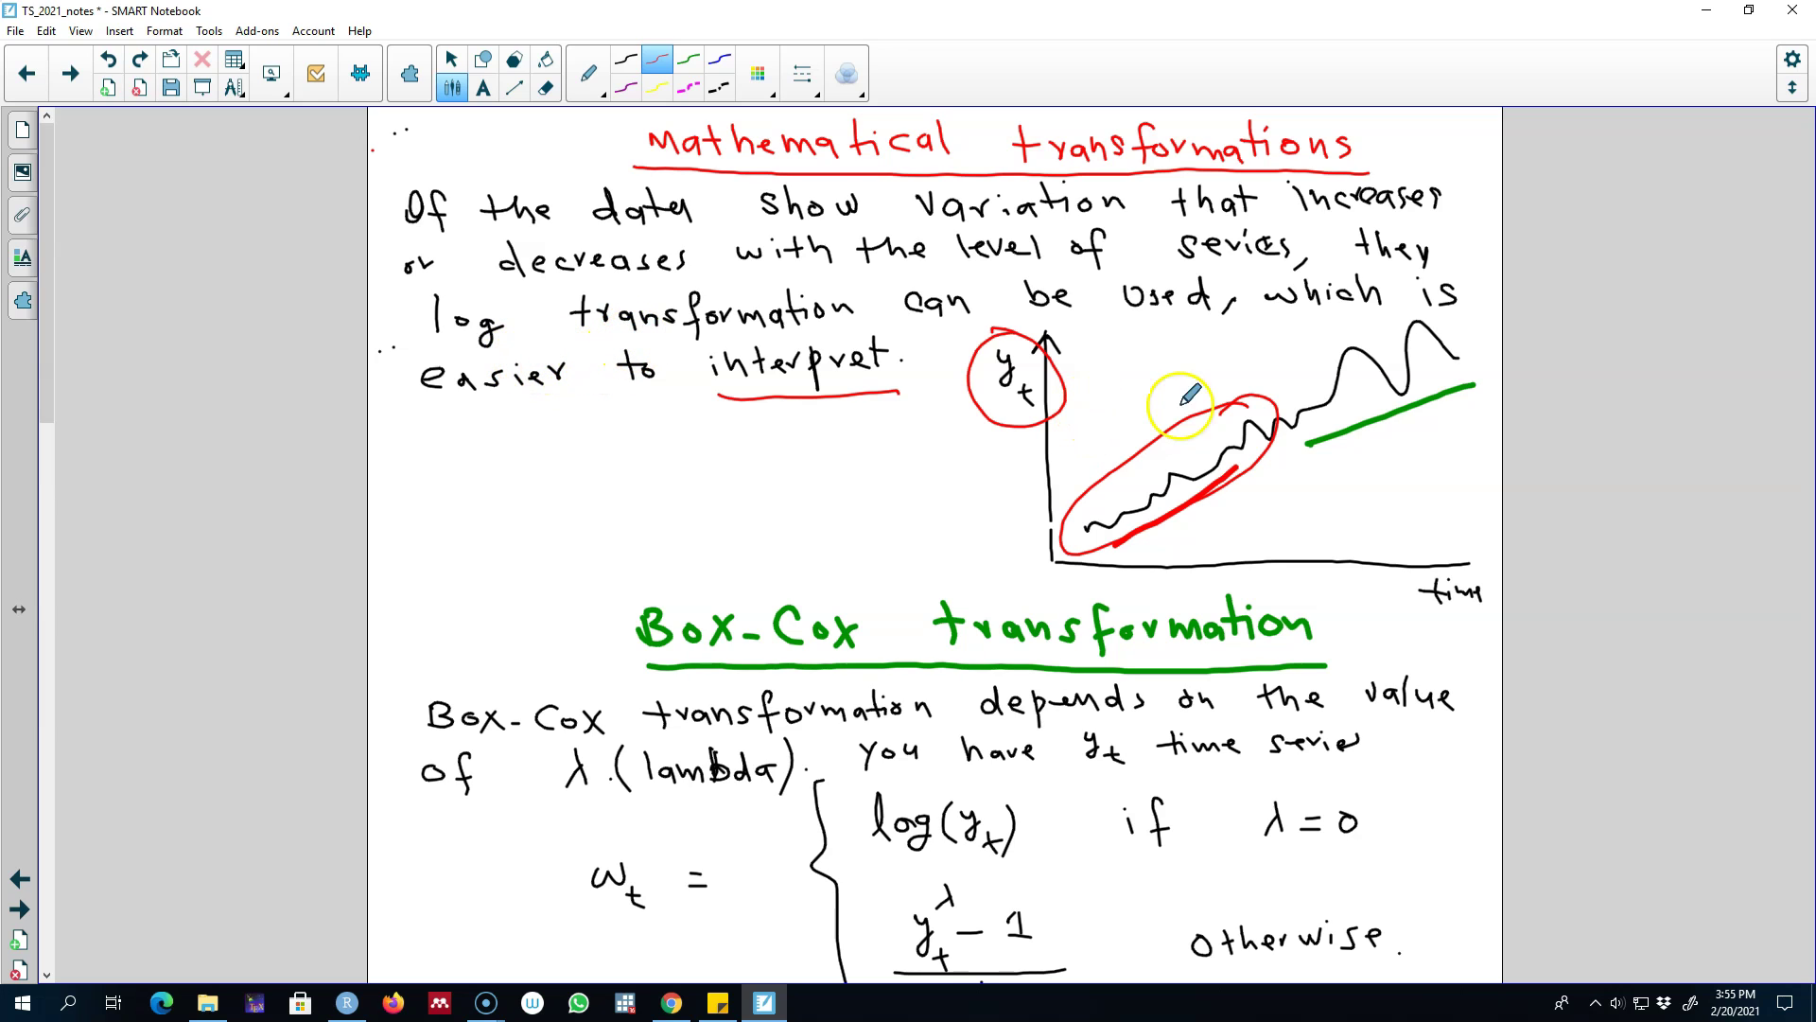
- Retrace the red line beneath the wavy curve so it is thicker and bolder
scroll(1183, 417, "down", 1)
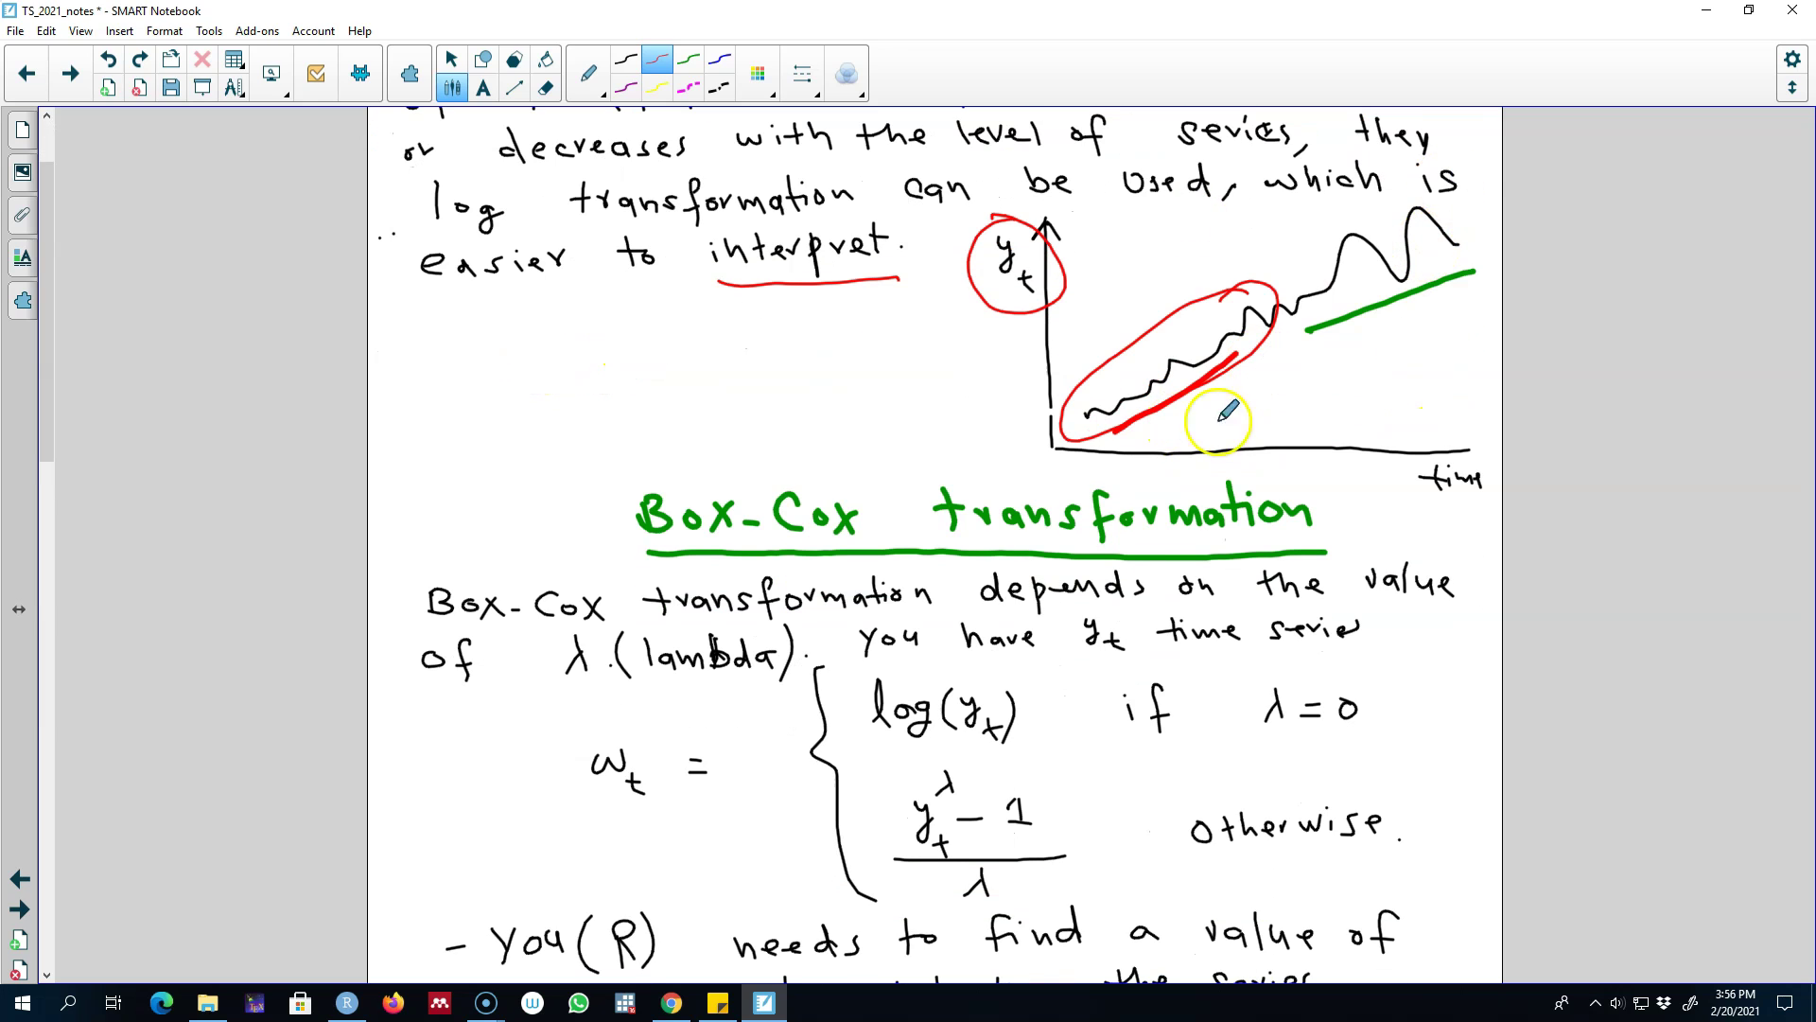
scroll(1229, 416, "down", 2)
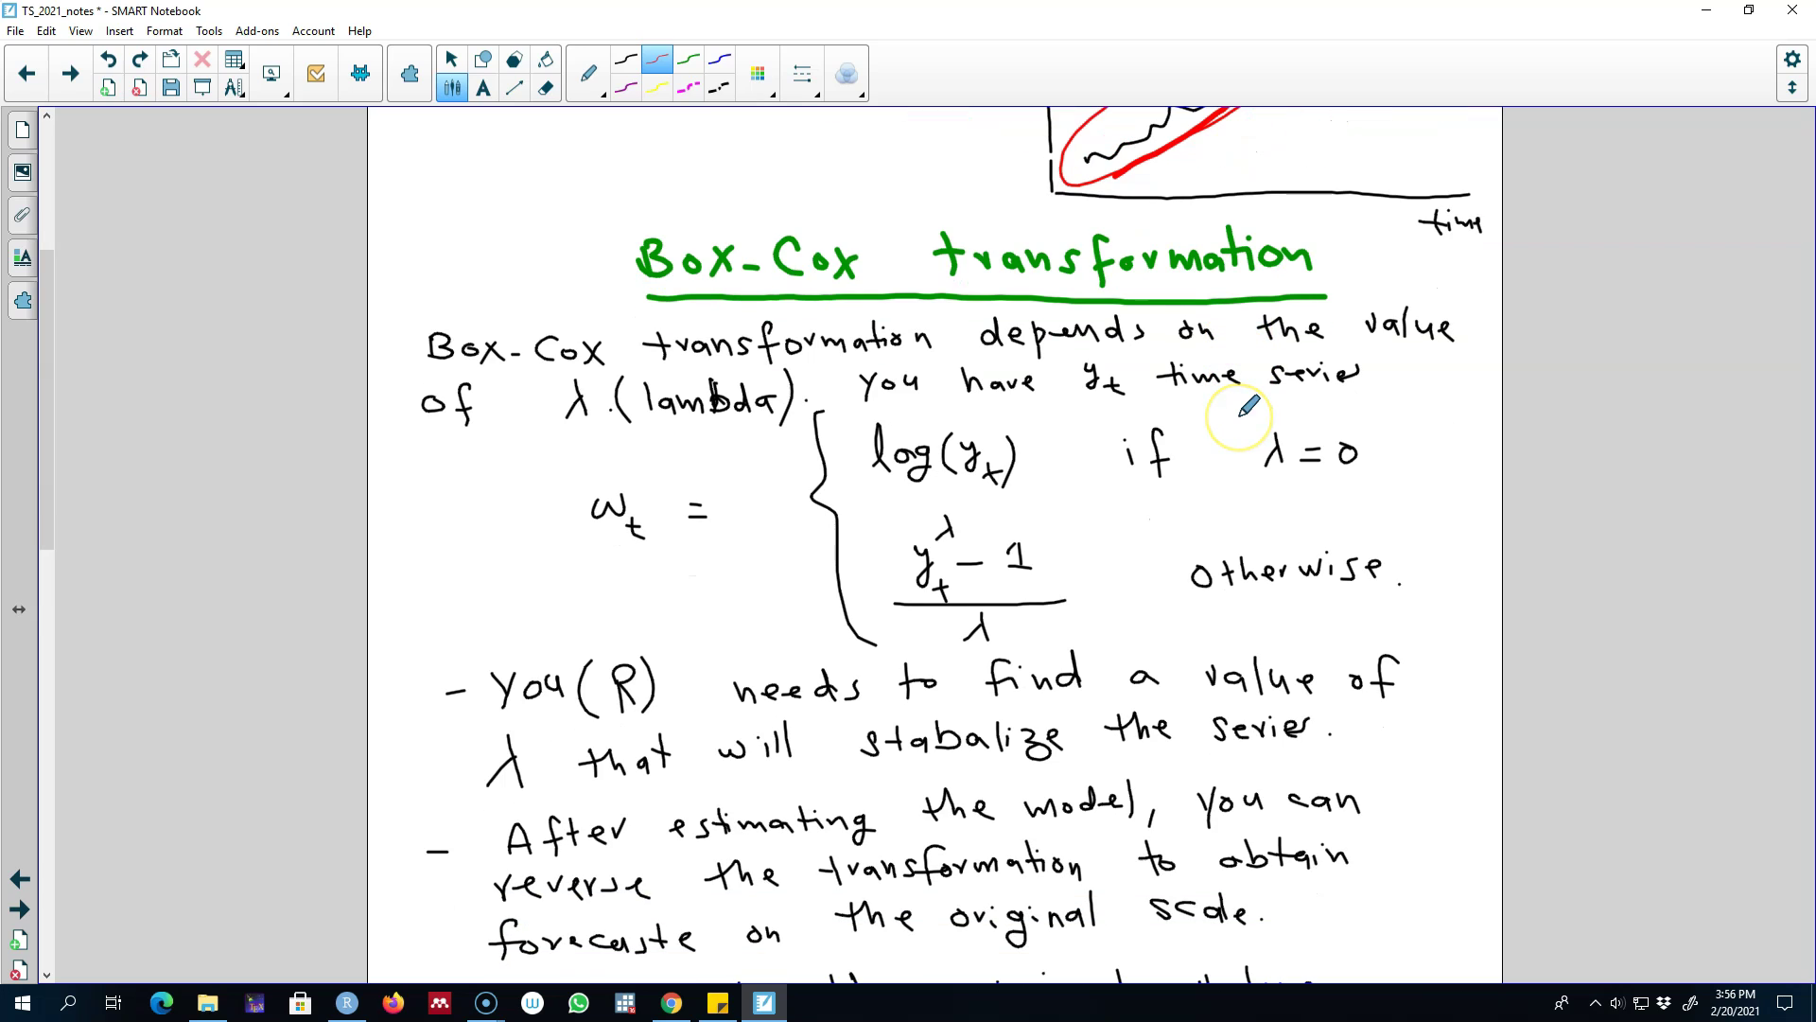
scroll(1244, 416, "down", 1)
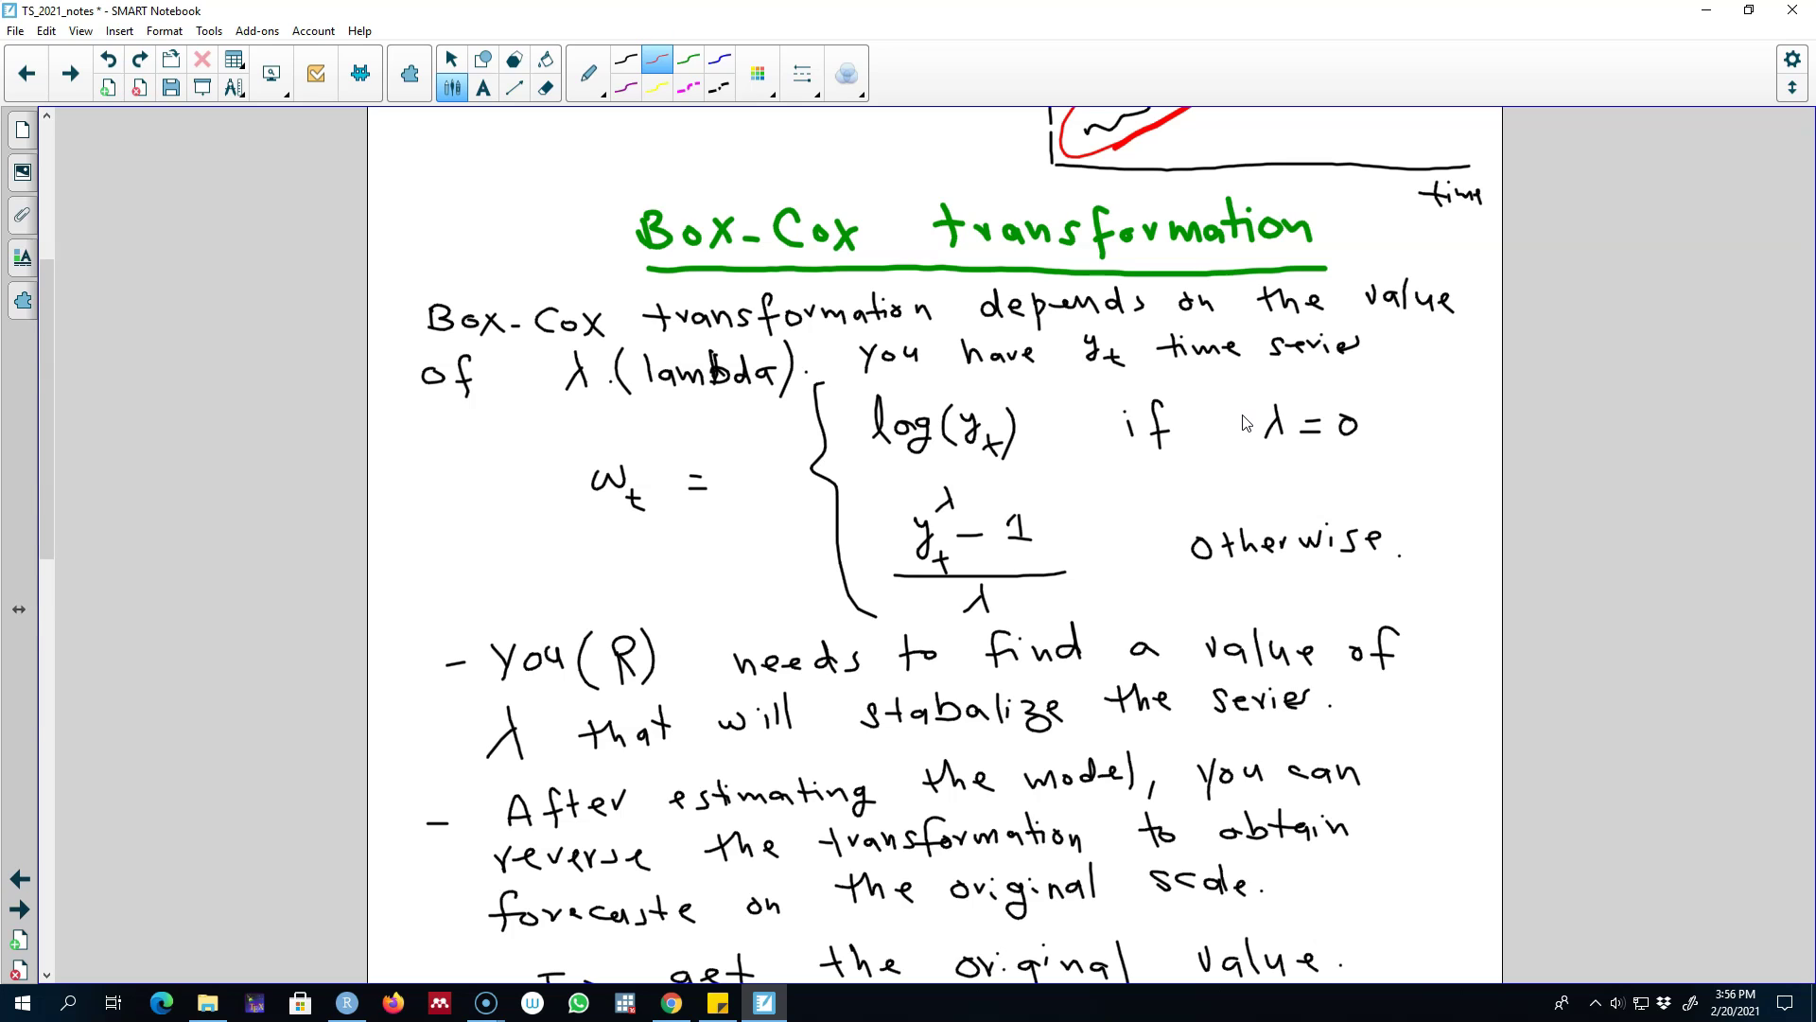
scroll(1267, 407, "up", 3)
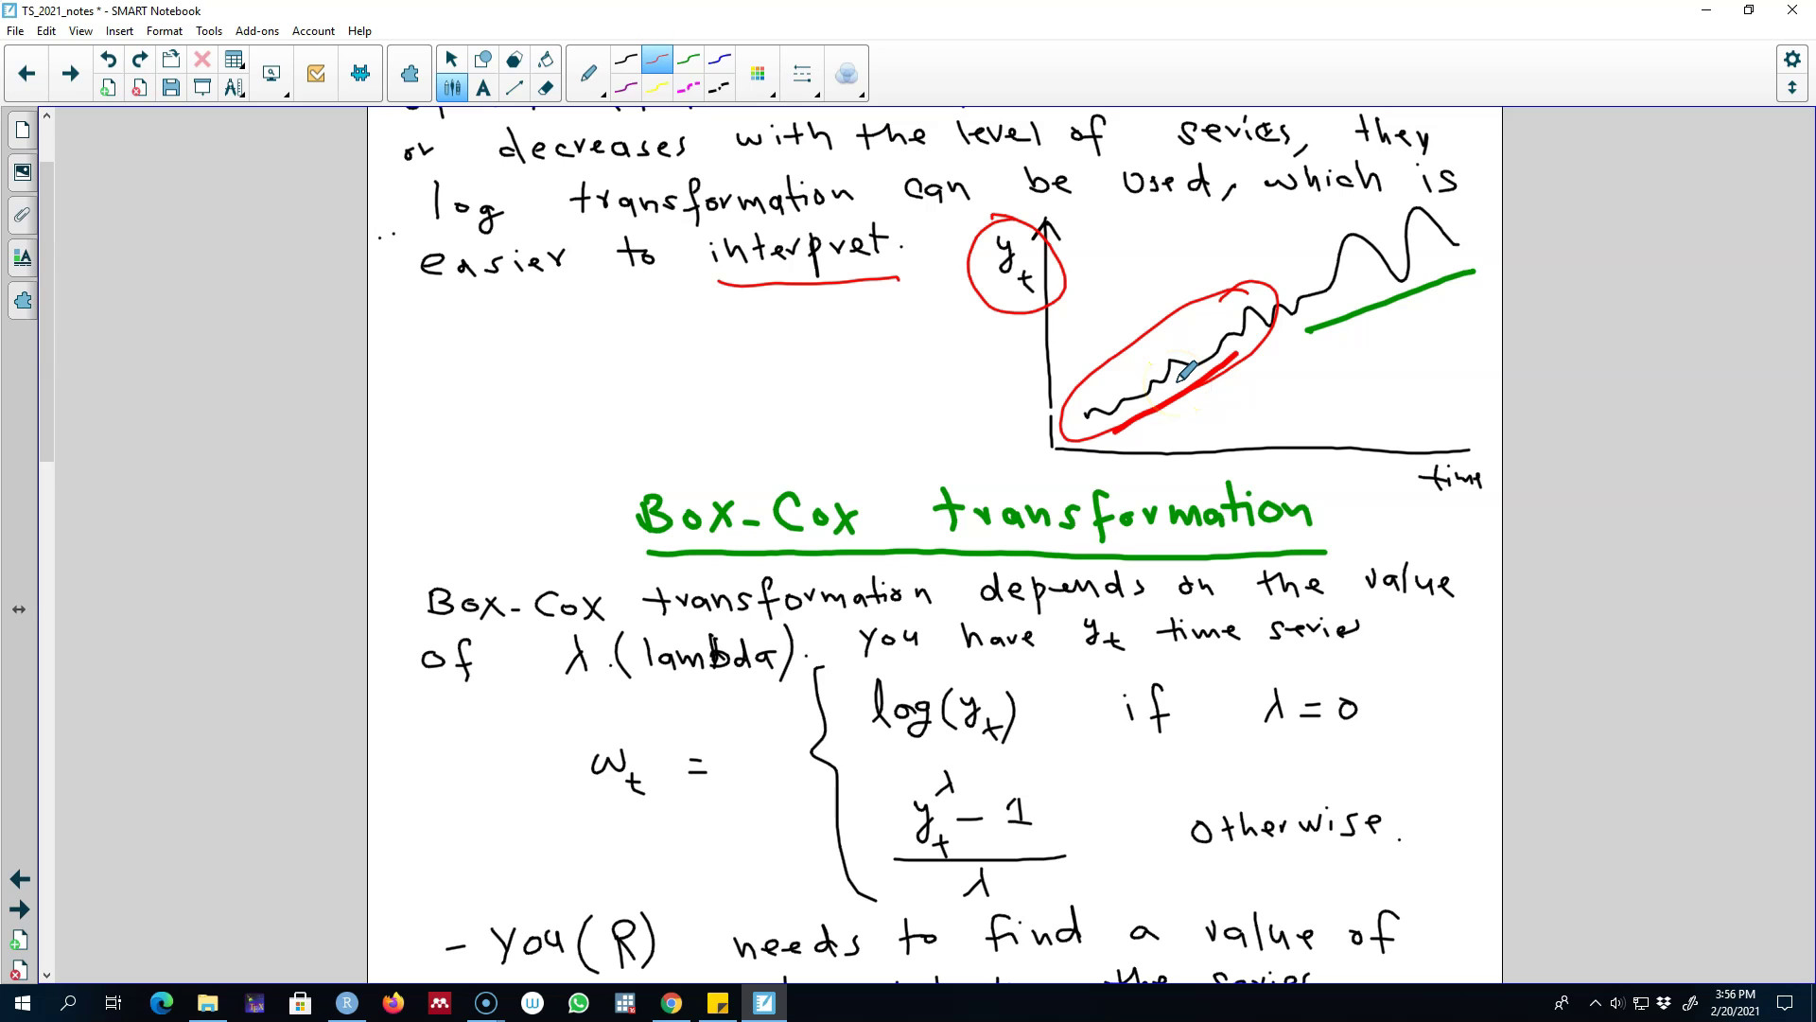
mouse_move(1112, 431)
left_mouse_down()
mouse_move(1102, 373)
mouse_move(1229, 362)
left_mouse_up()
scroll(1275, 373, "down", 1)
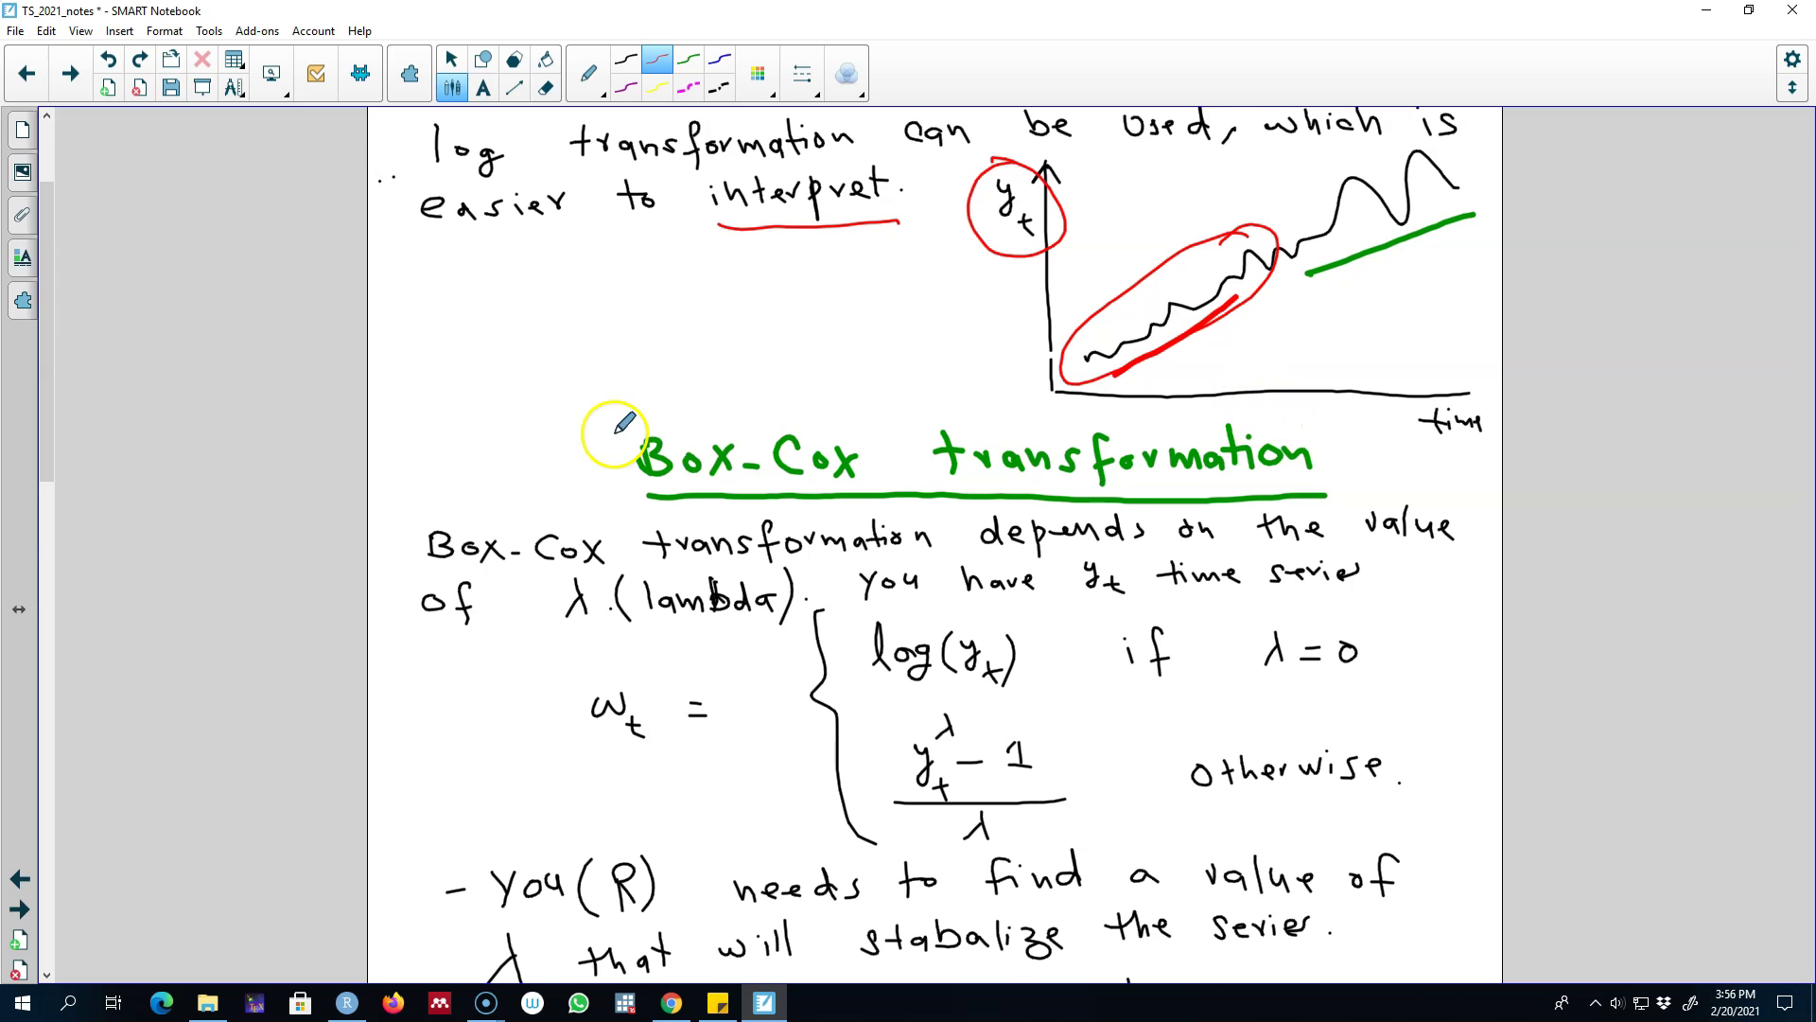
scroll(546, 441, "down", 3)
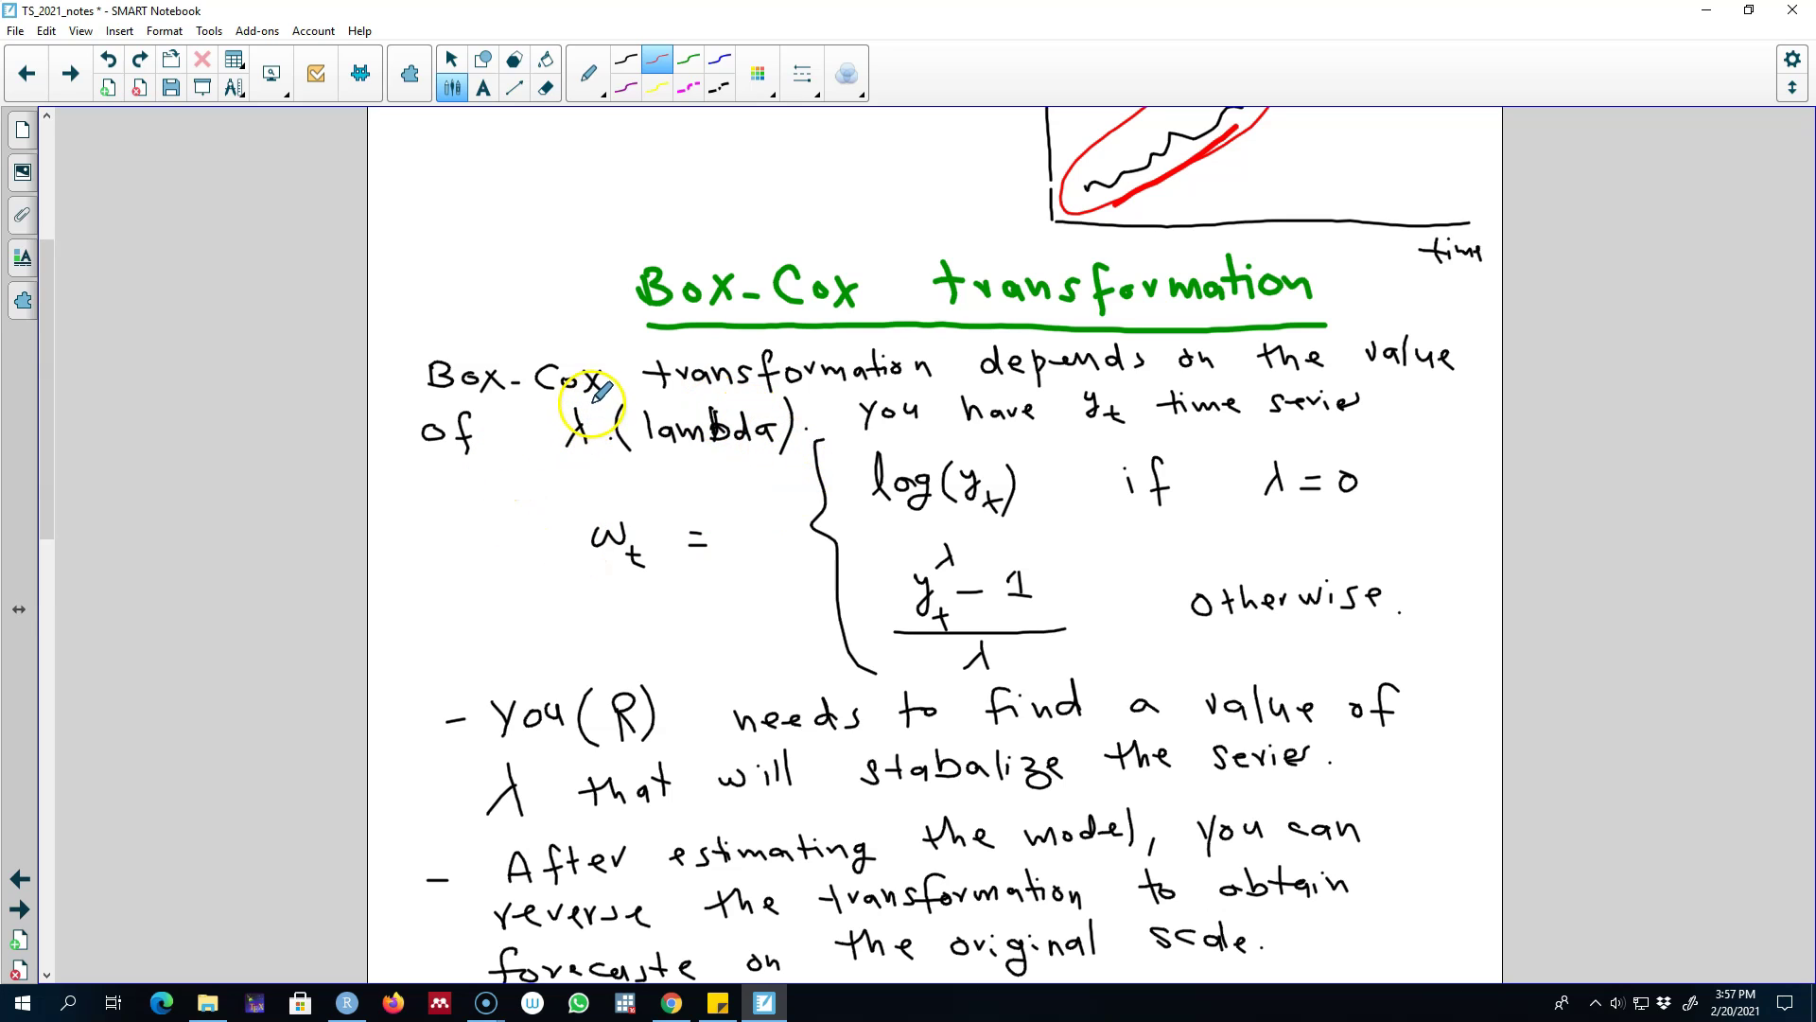
- Circle λ and y_t in red, underline 'λ = 0', and retrace the subscript t on w
left_click_drag(527, 458, 586, 397)
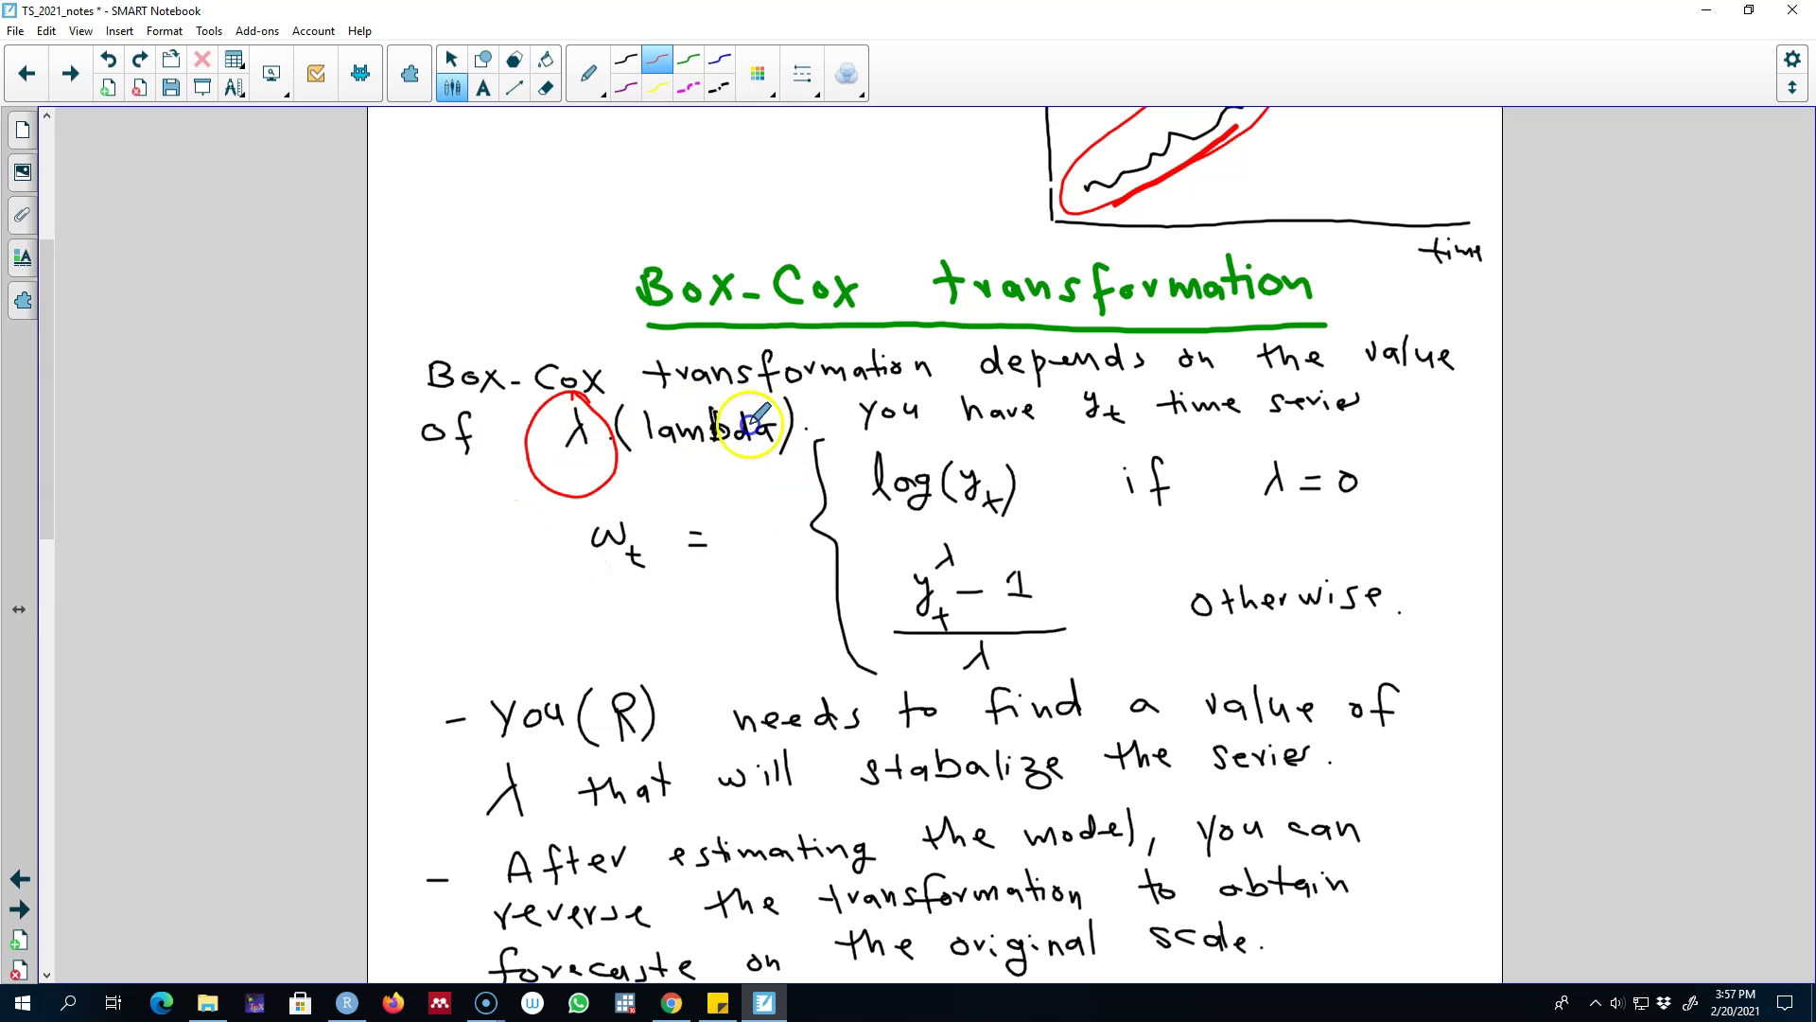
mouse_move(1095, 377)
left_mouse_down()
mouse_move(1045, 411)
mouse_move(1061, 448)
mouse_move(1152, 414)
mouse_move(1088, 371)
left_mouse_up()
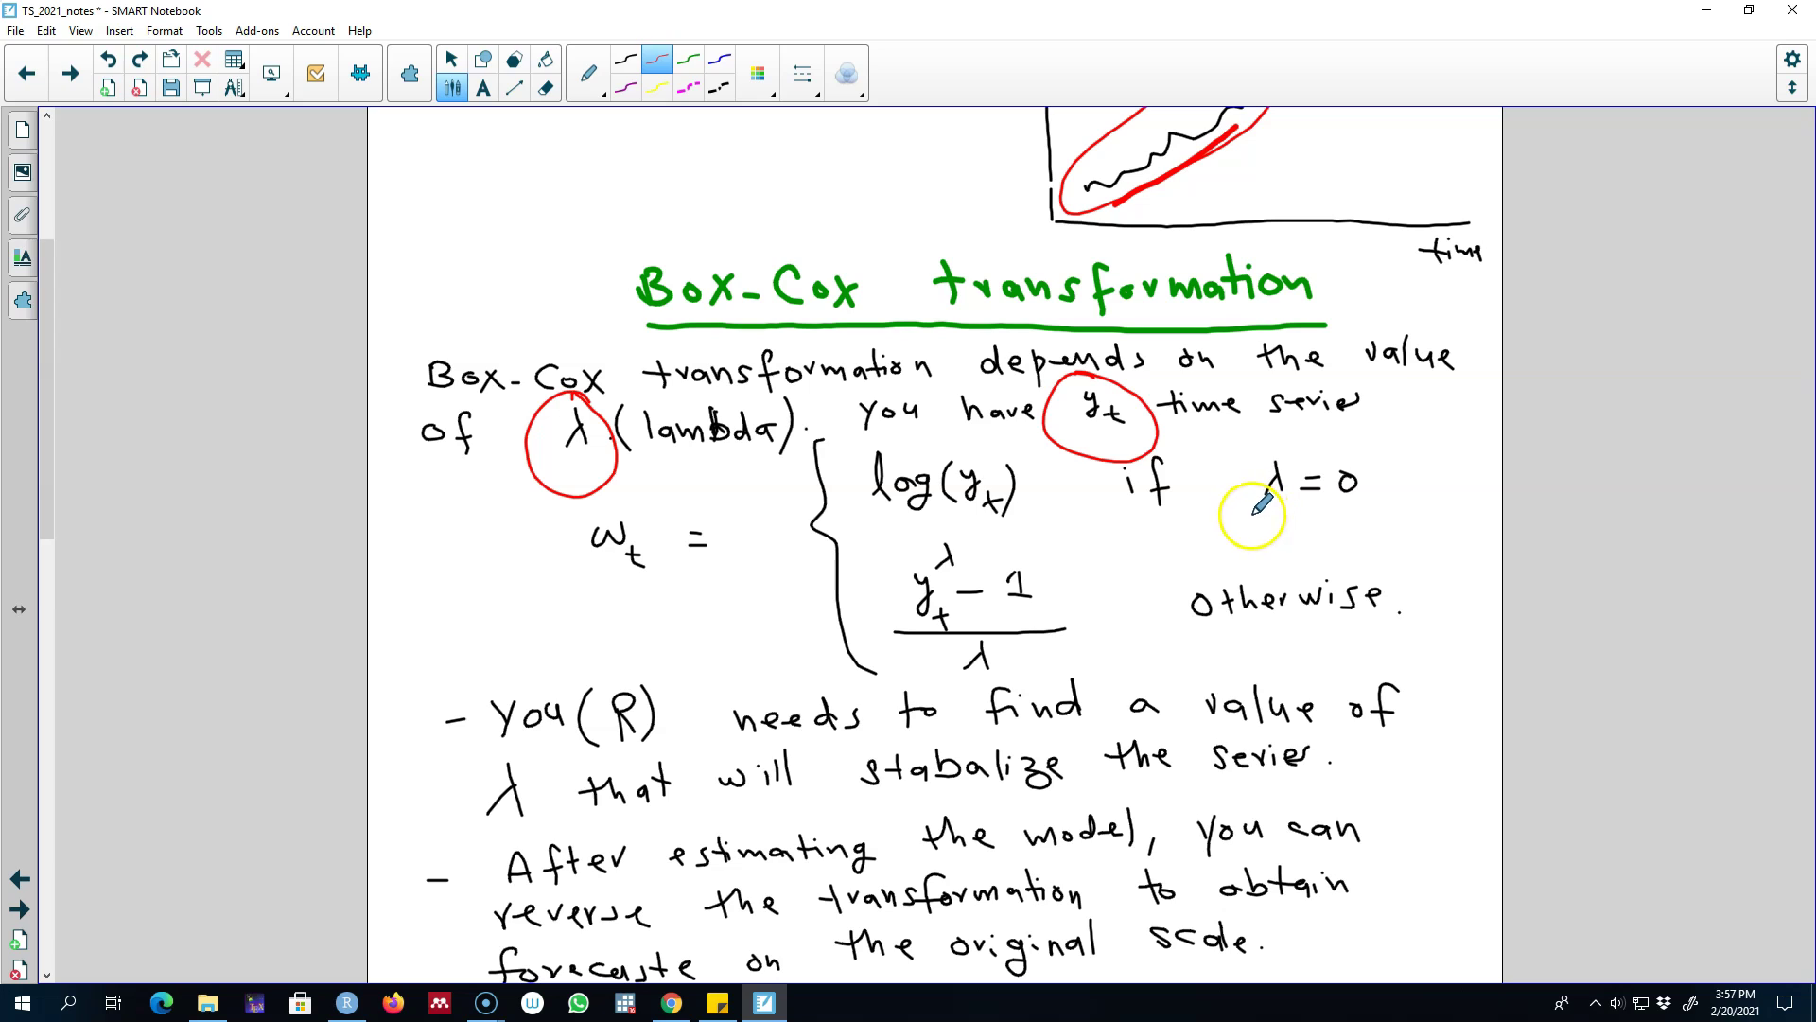
left_click_drag(1251, 515, 1374, 510)
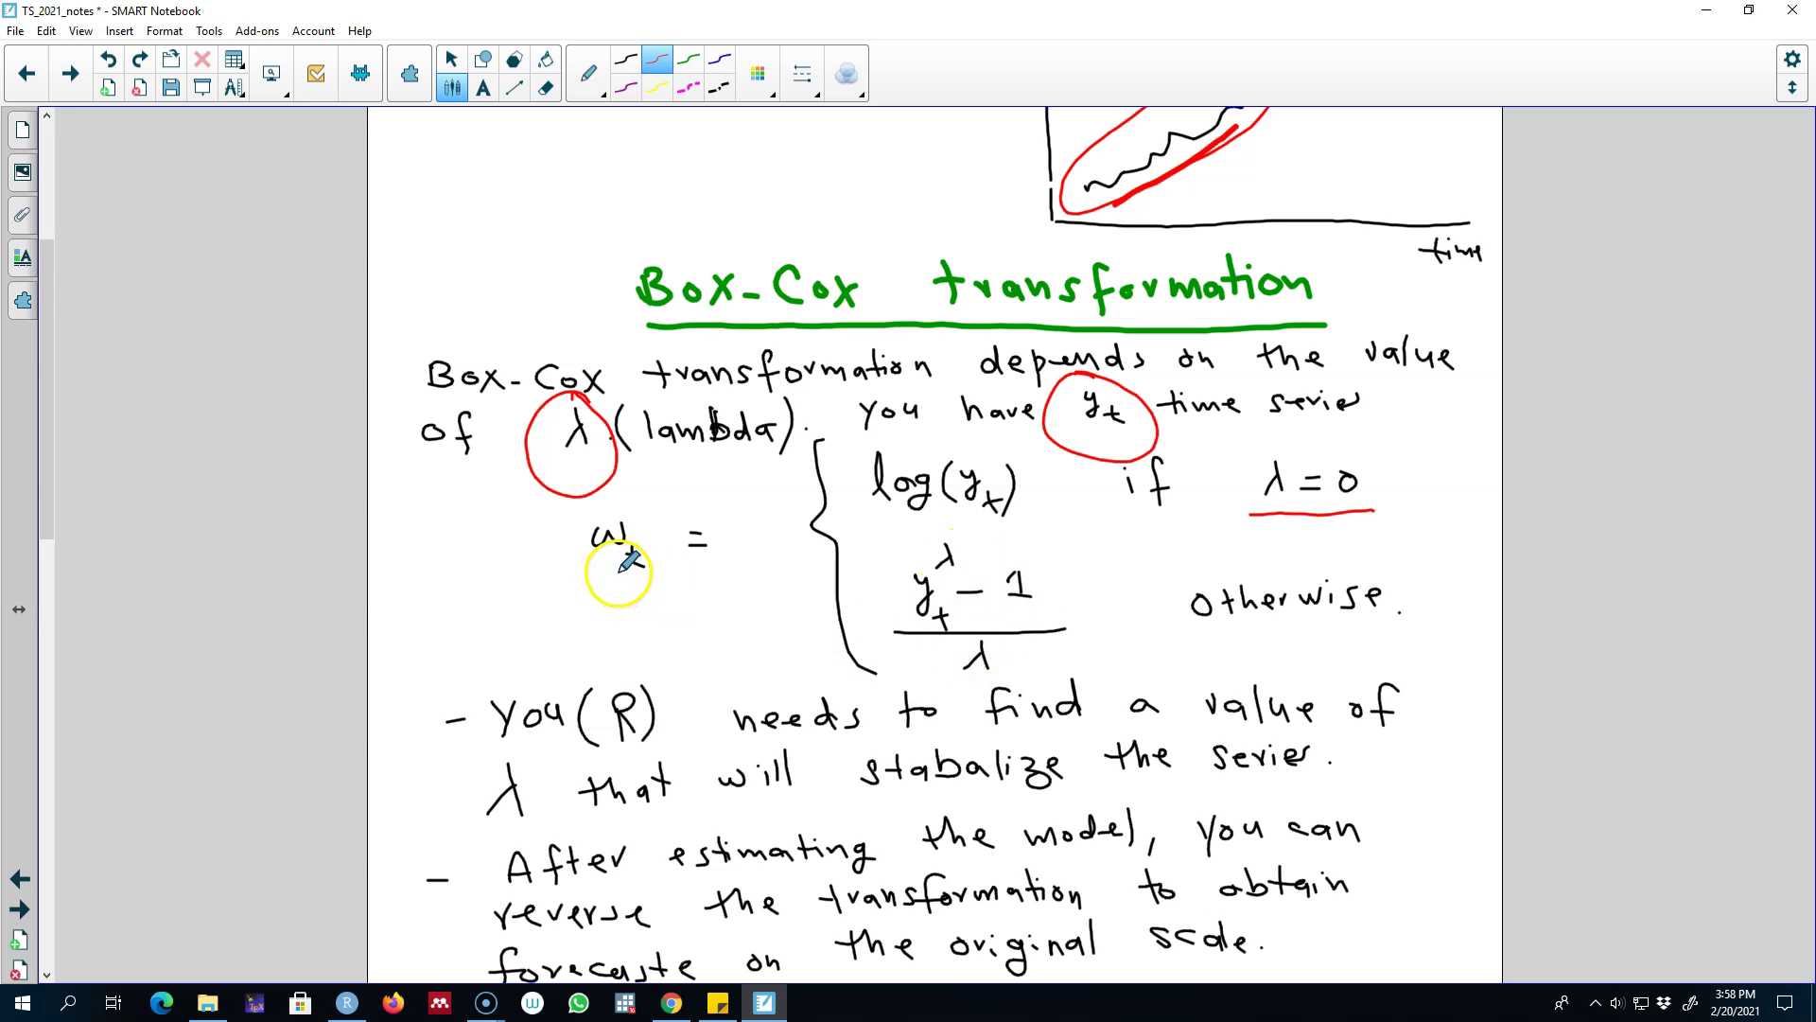
left_click_drag(631, 545, 636, 566)
left_click_drag(624, 553, 645, 551)
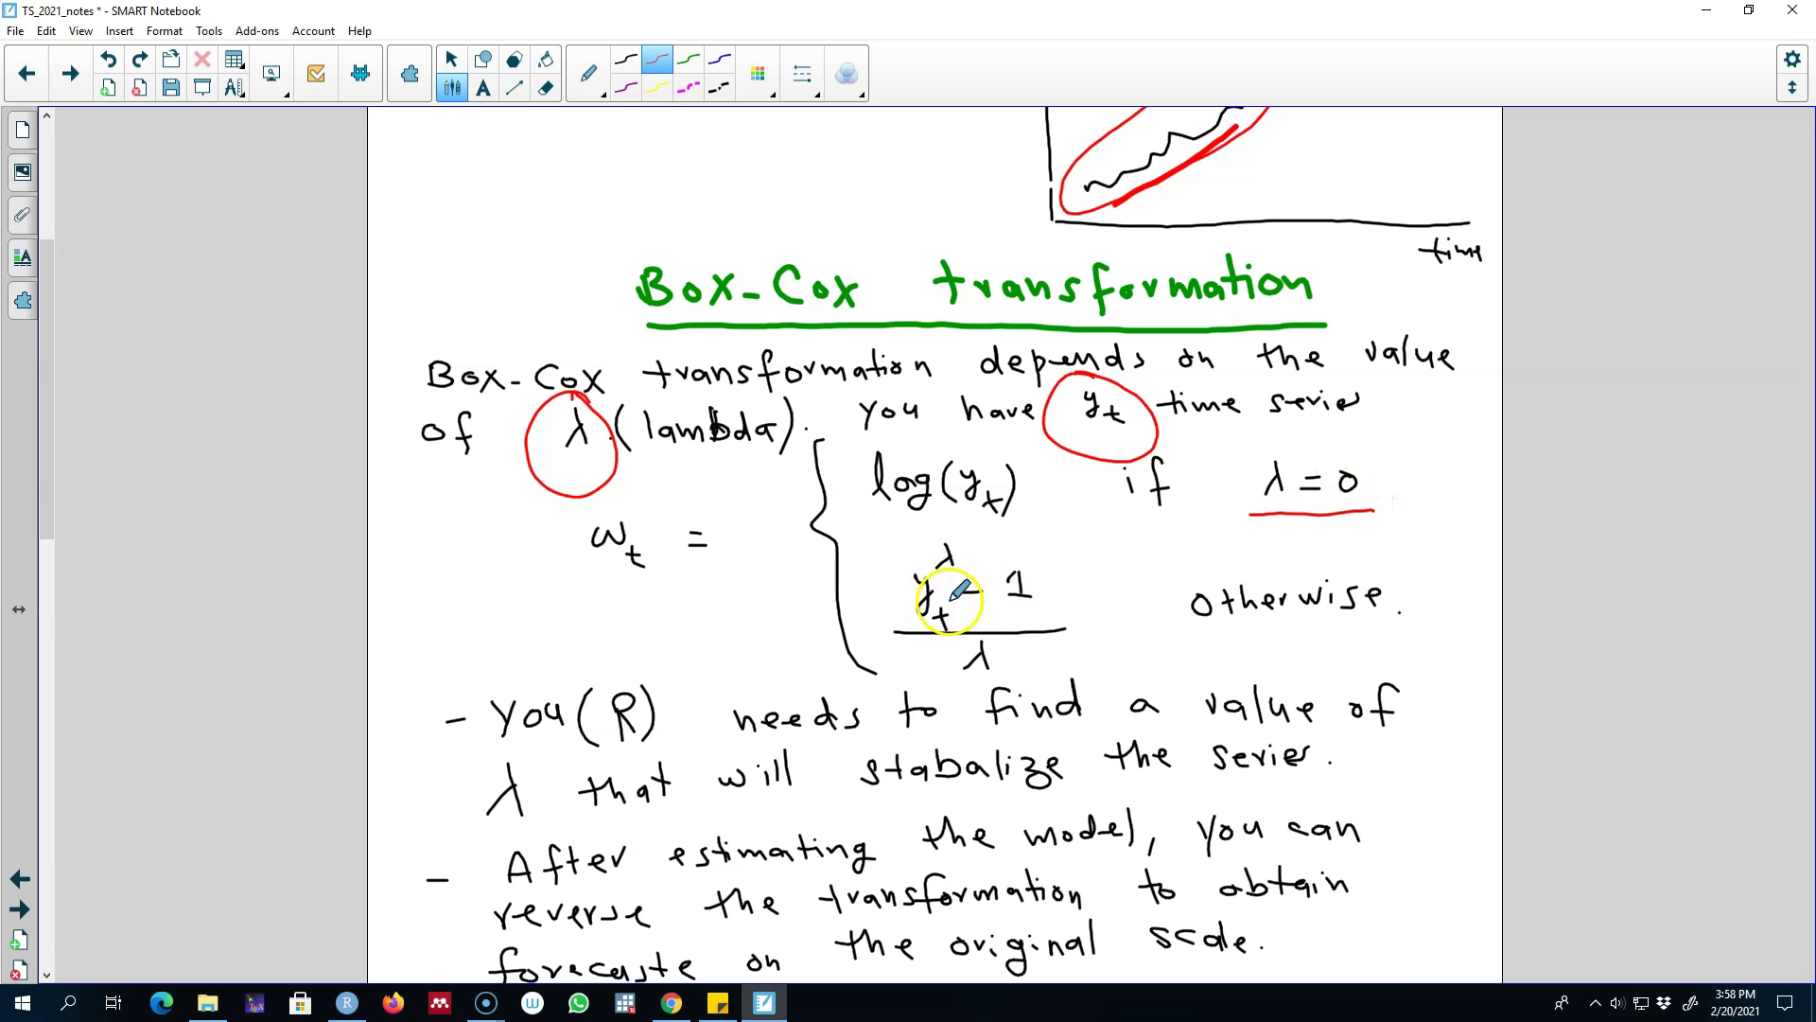
- Scroll down the page to the reverse Box-Cox transformation formula
scroll(1447, 721, "down", 3)
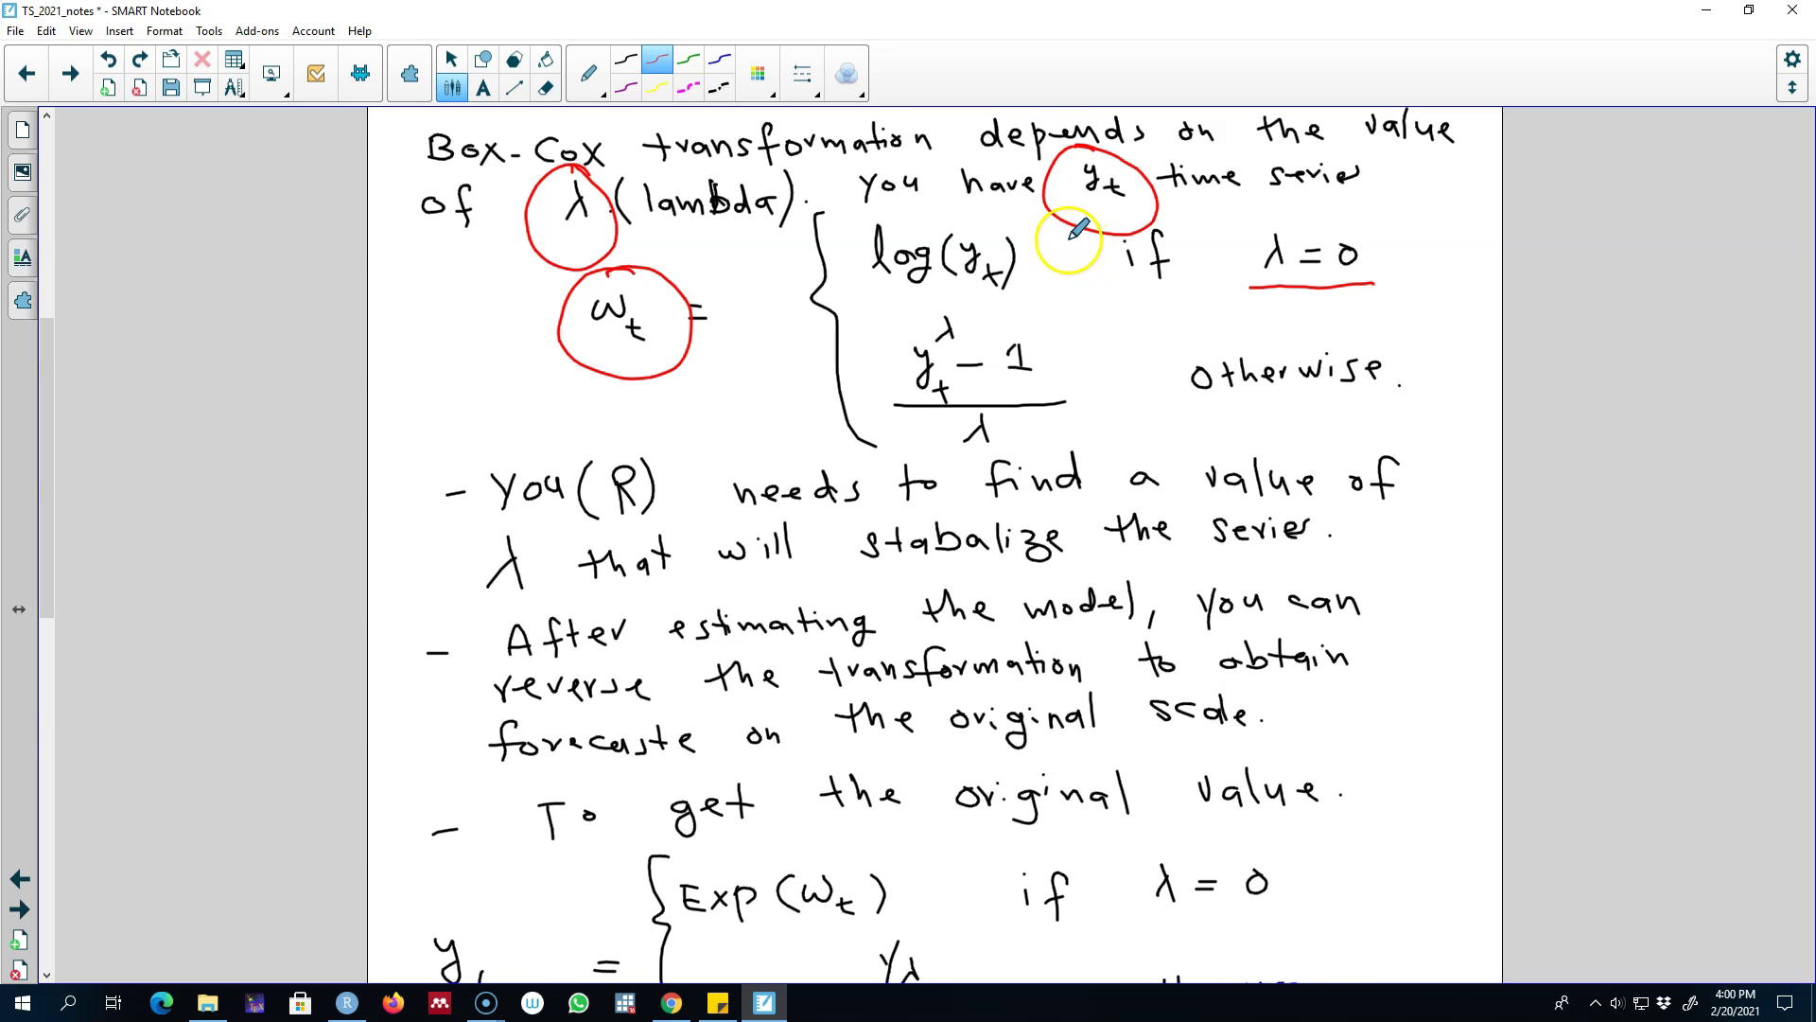
scroll(1078, 230, "down", 5)
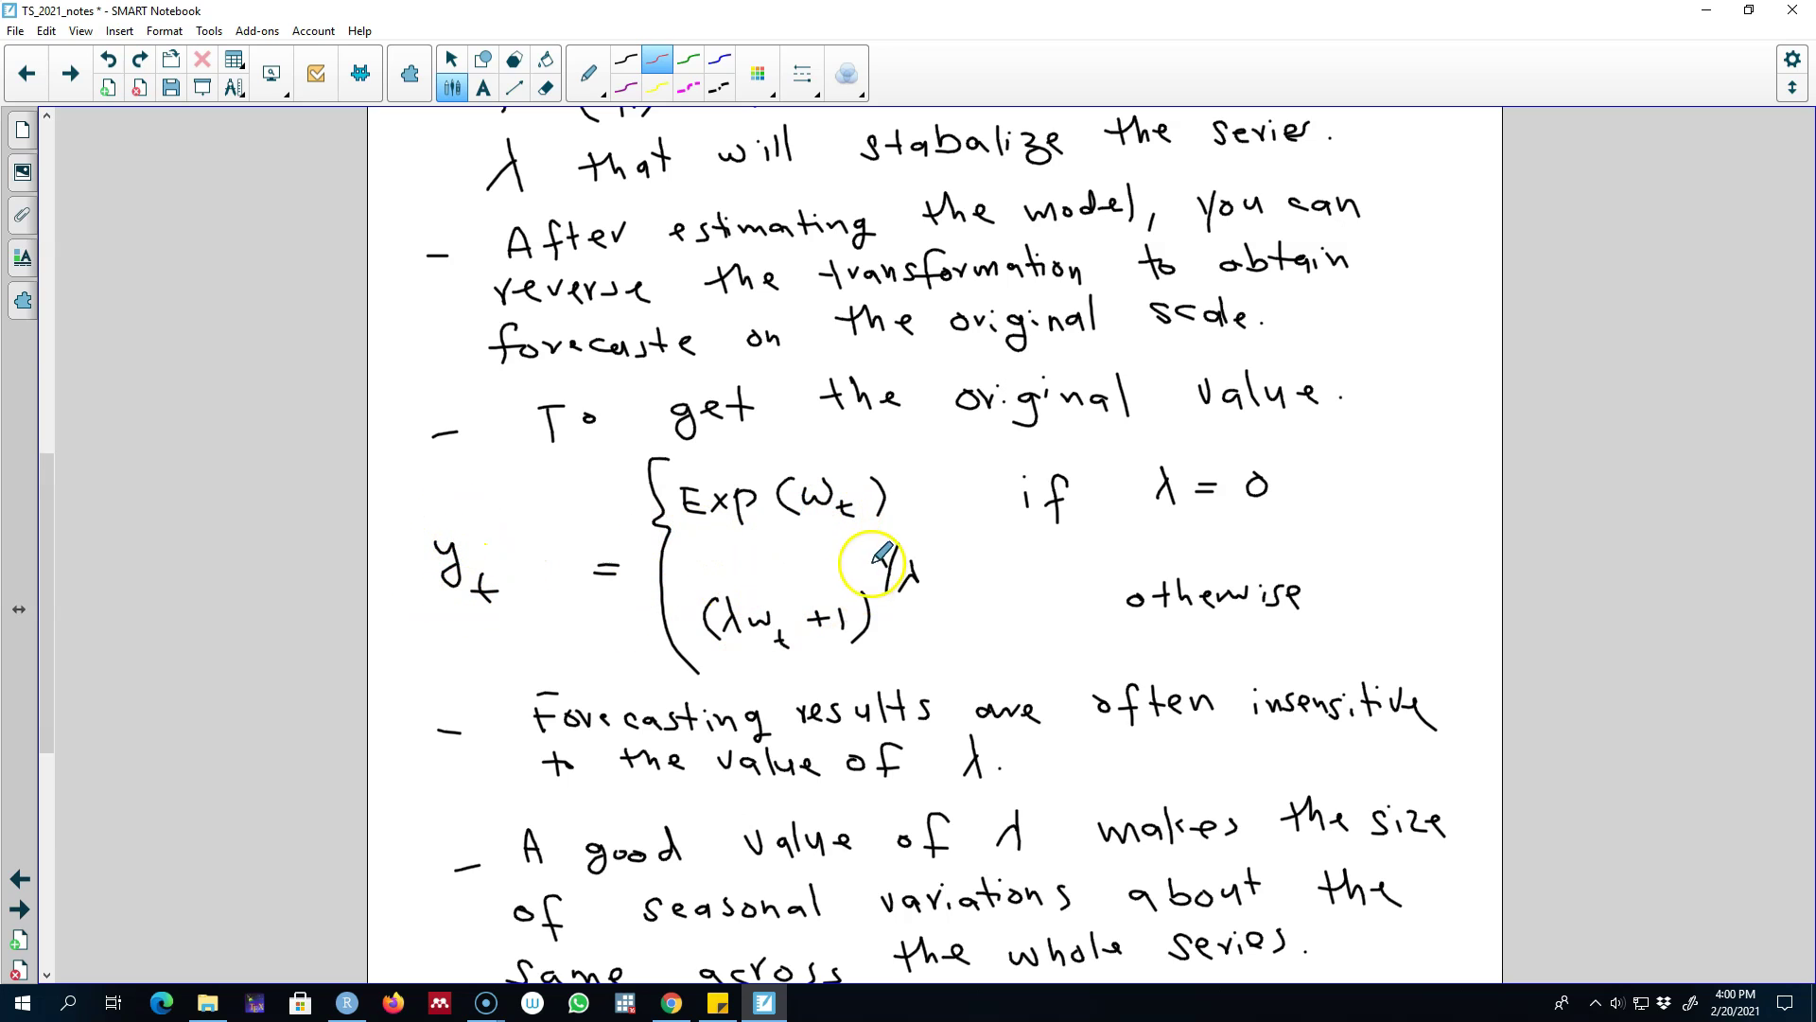
- Underline the word 'variations' in red
scroll(863, 742, "up", 3)
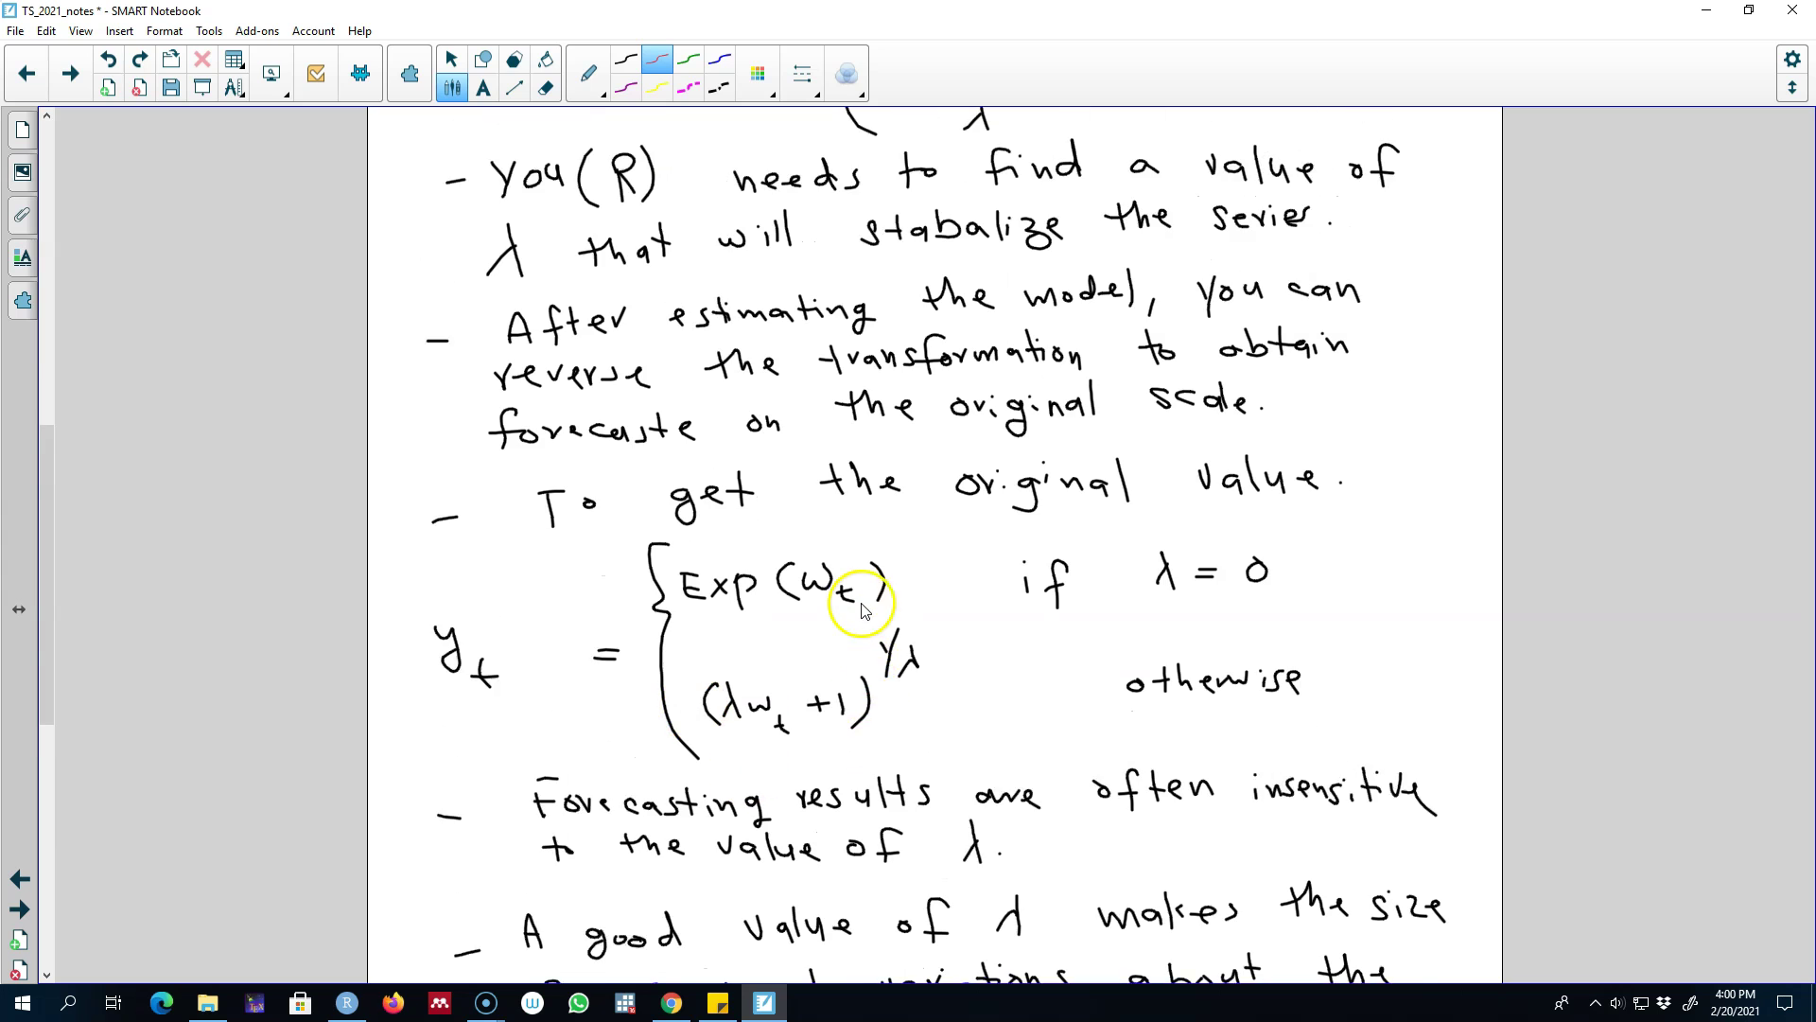
scroll(875, 574, "up", 1)
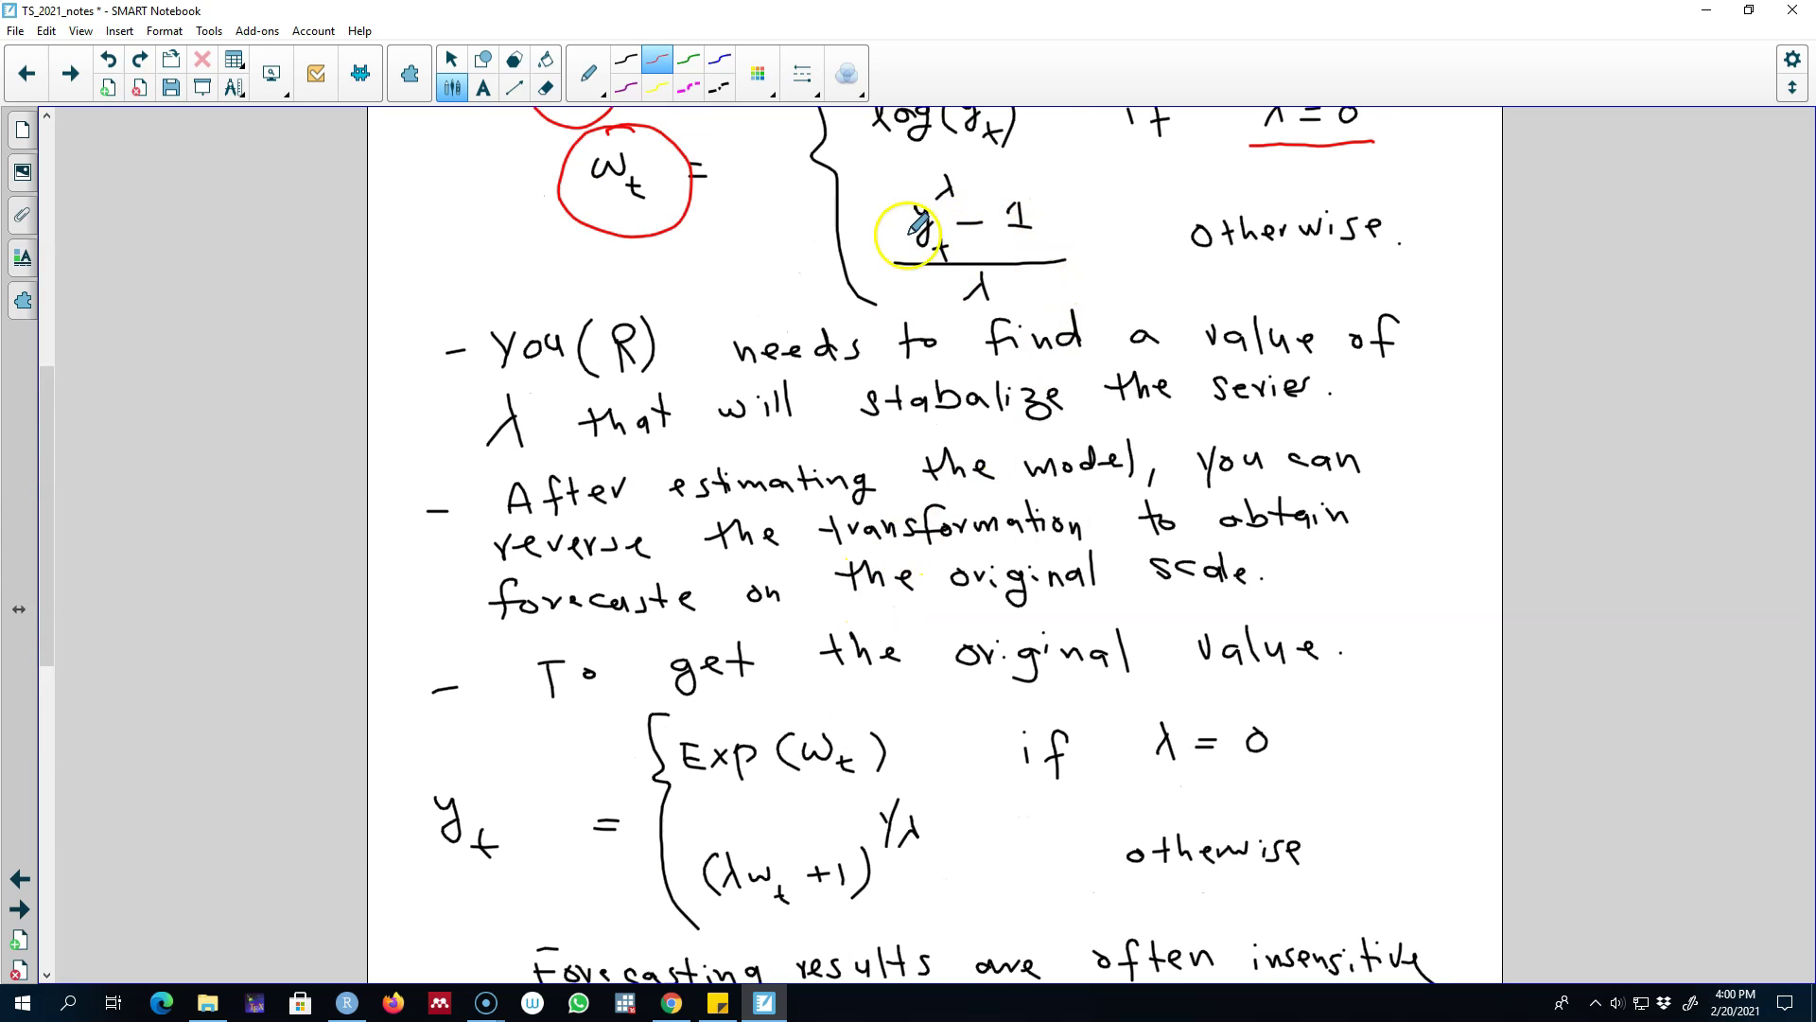
scroll(813, 851, "down", 2)
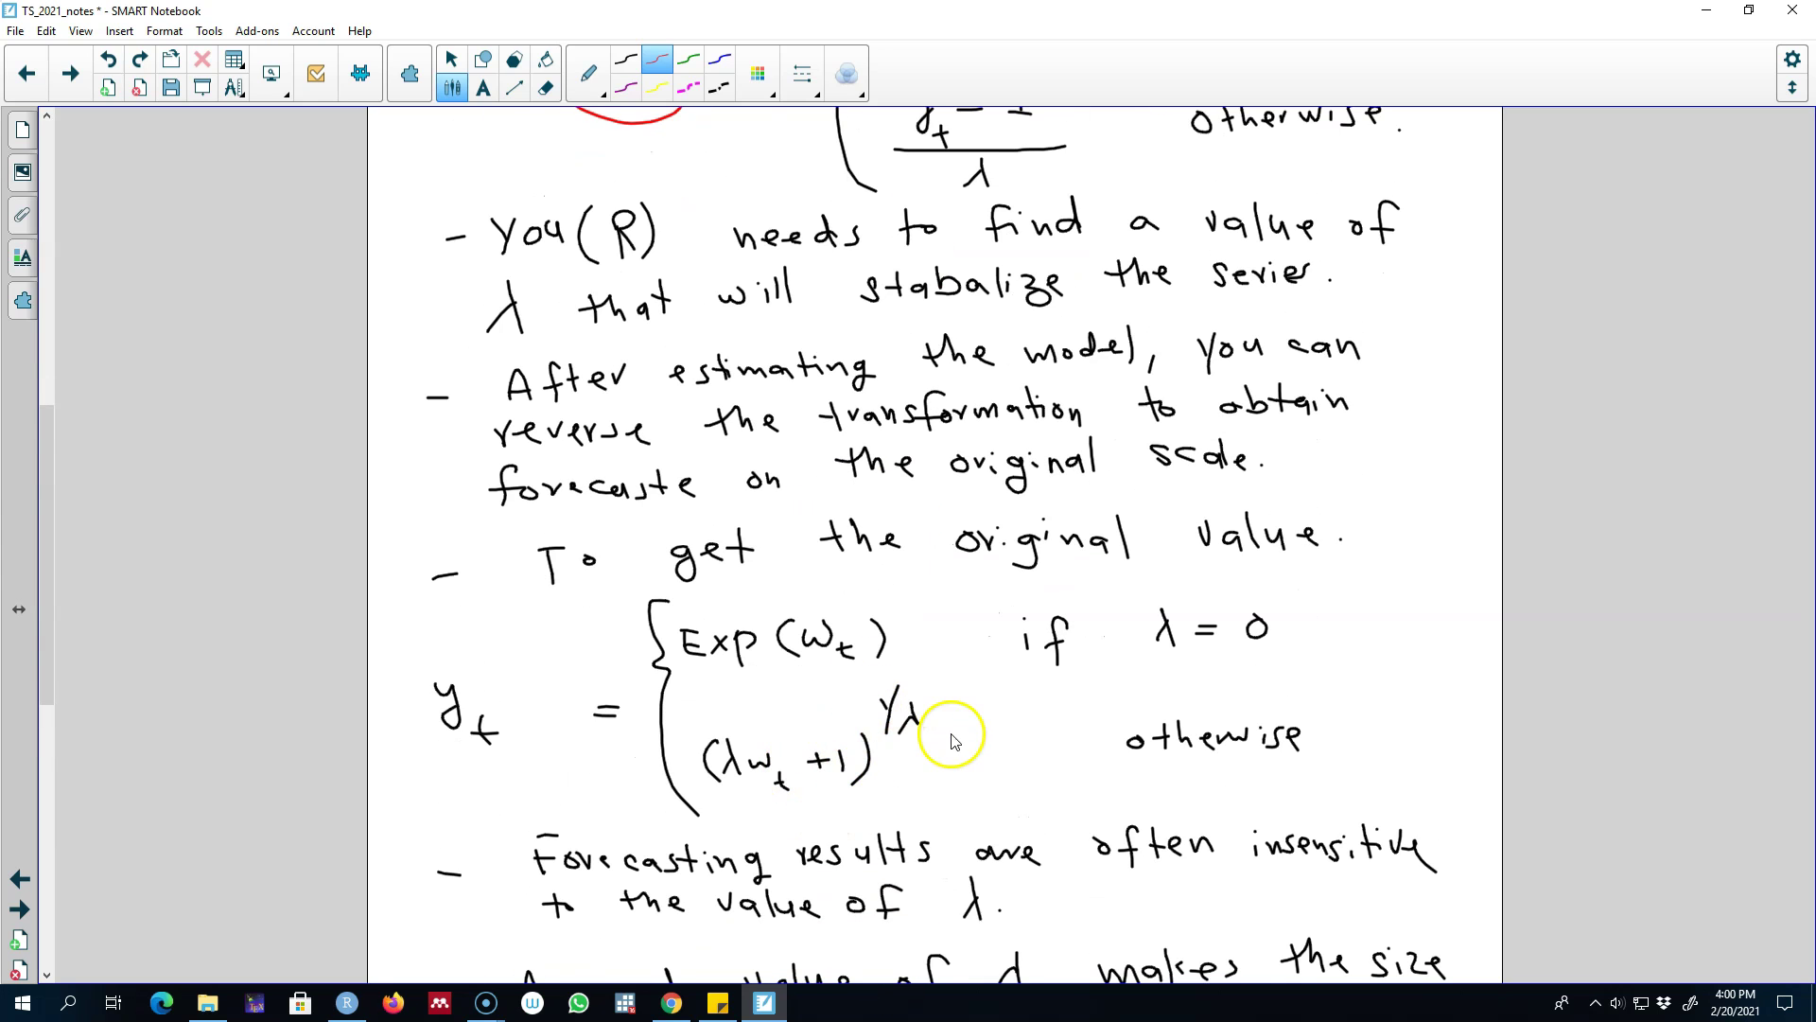
scroll(954, 741, "down", 2)
scroll(955, 741, "down", 5)
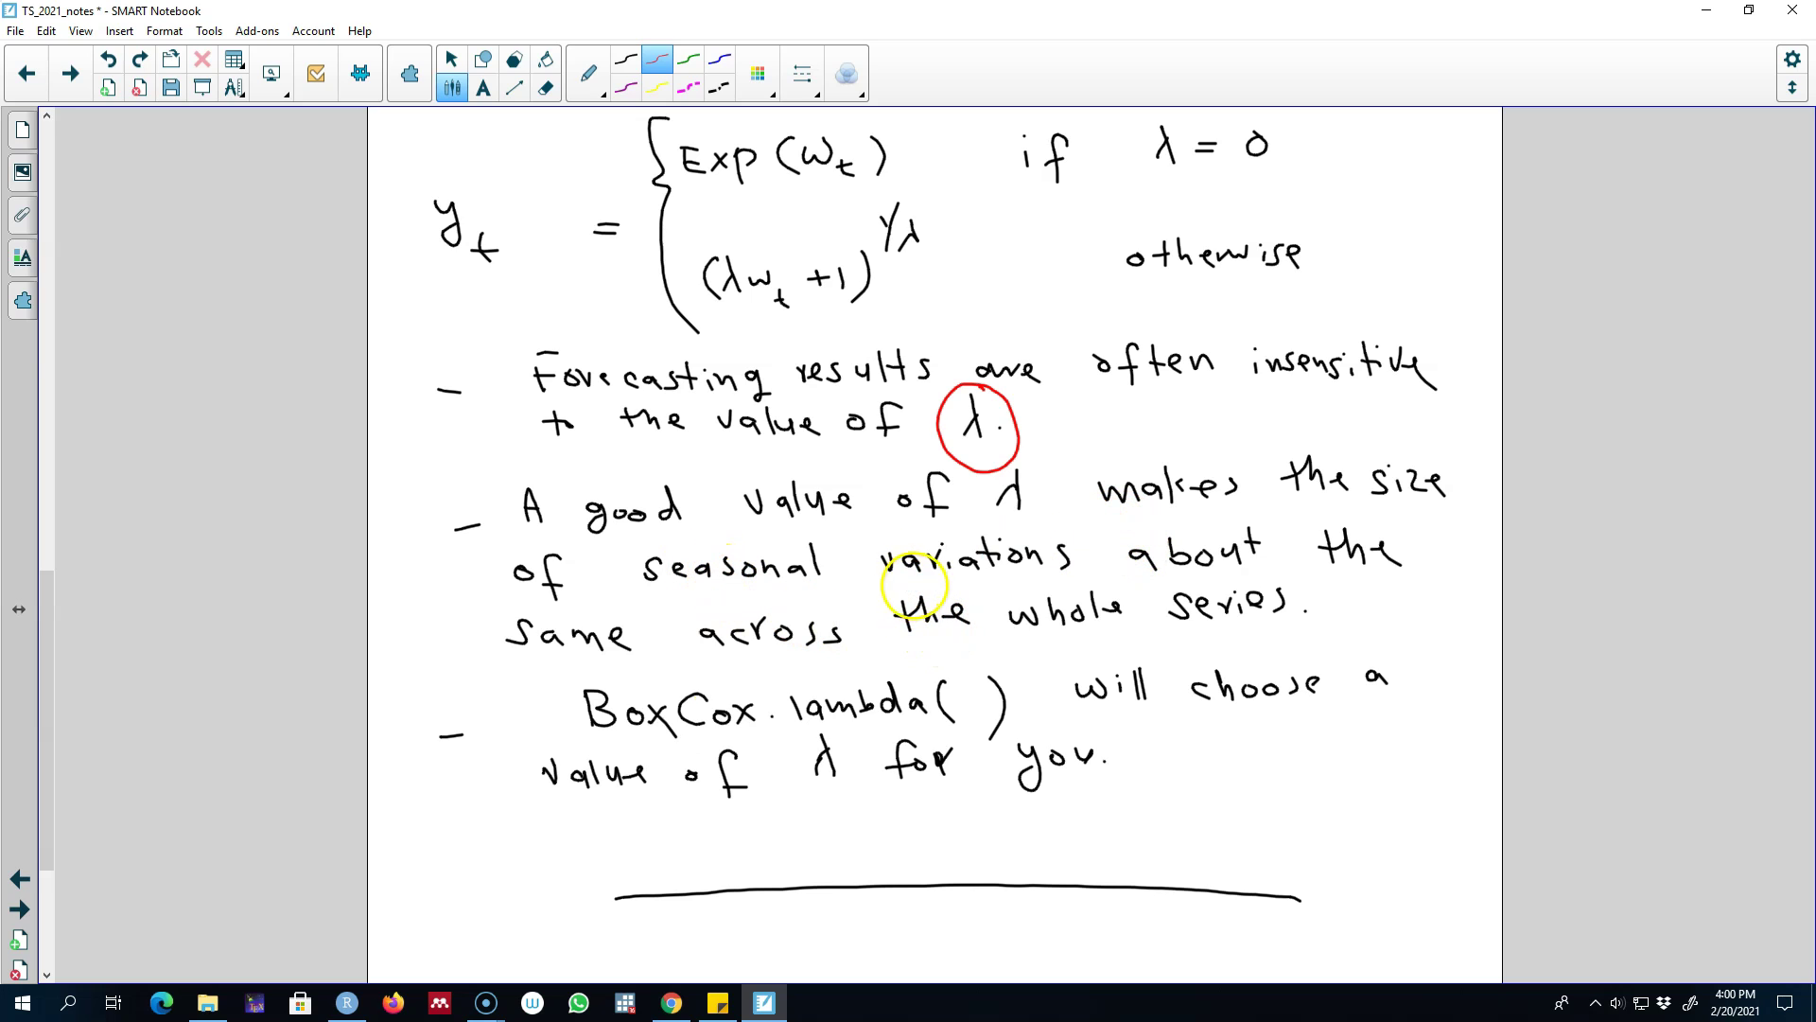
left_click_drag(913, 586, 1053, 590)
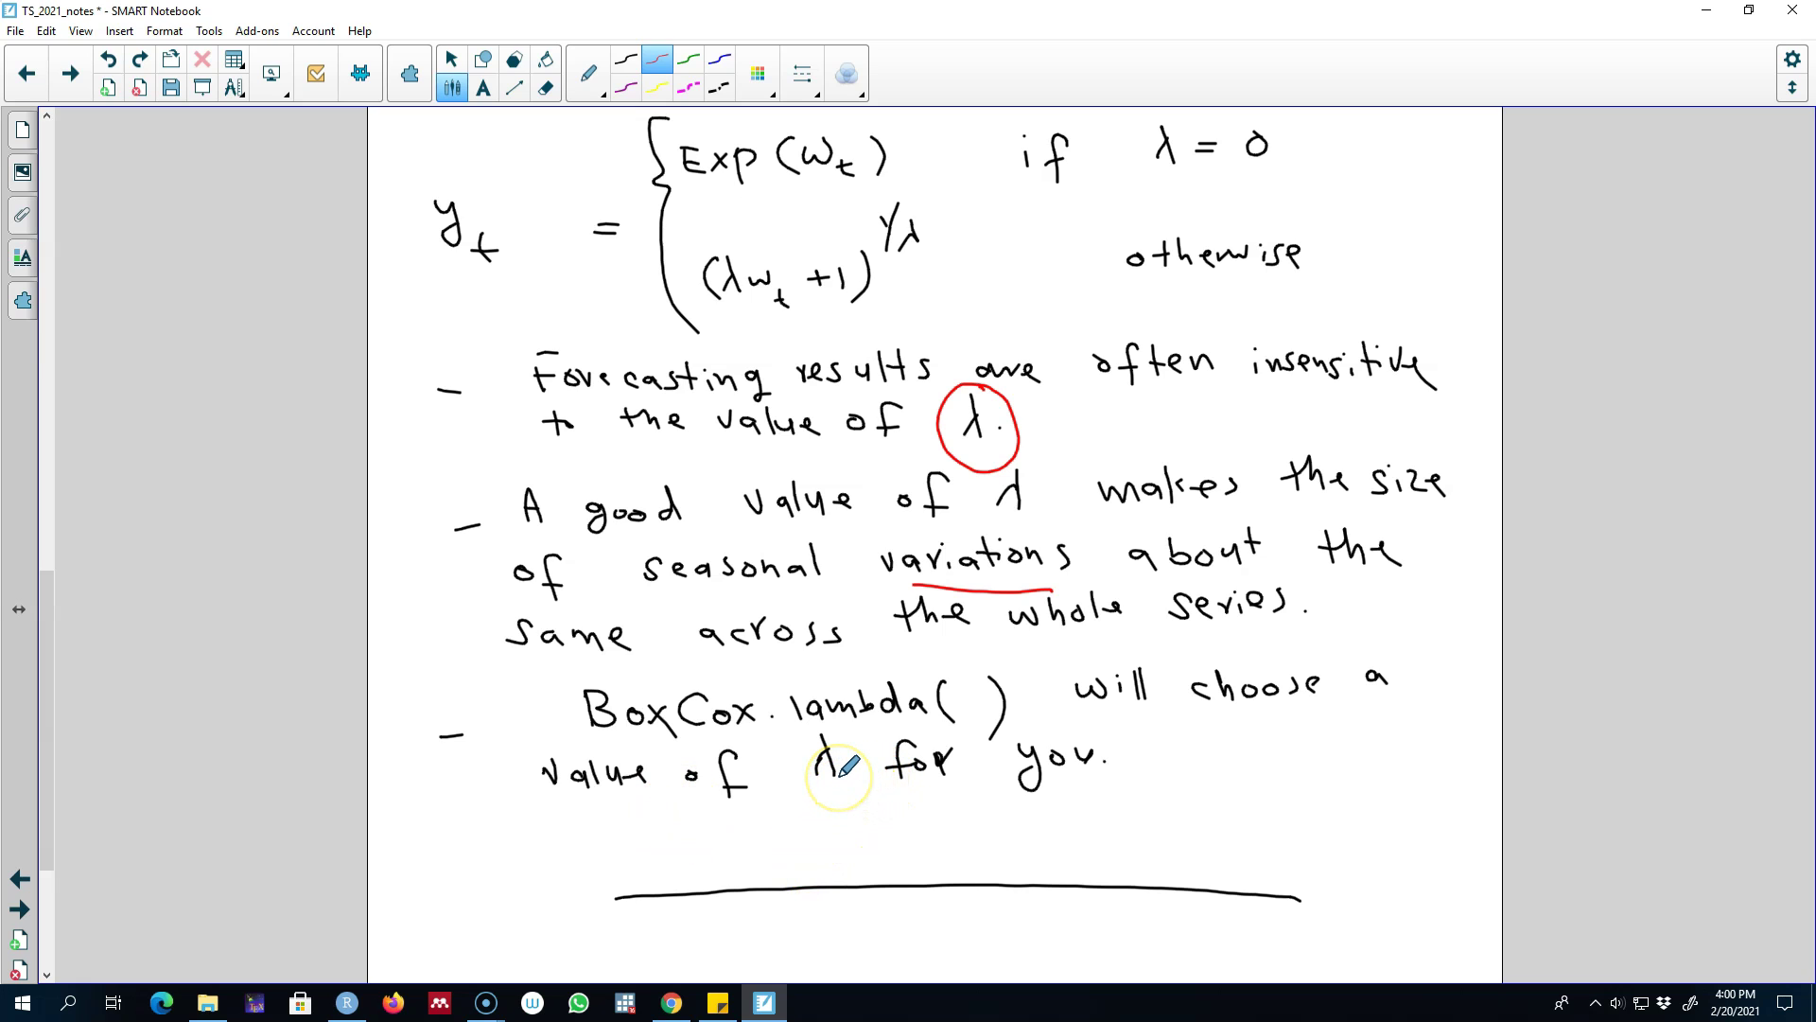
- Underline 'BoxCox' in the function notes and switch to RStudio
scroll(879, 761, "down", 3)
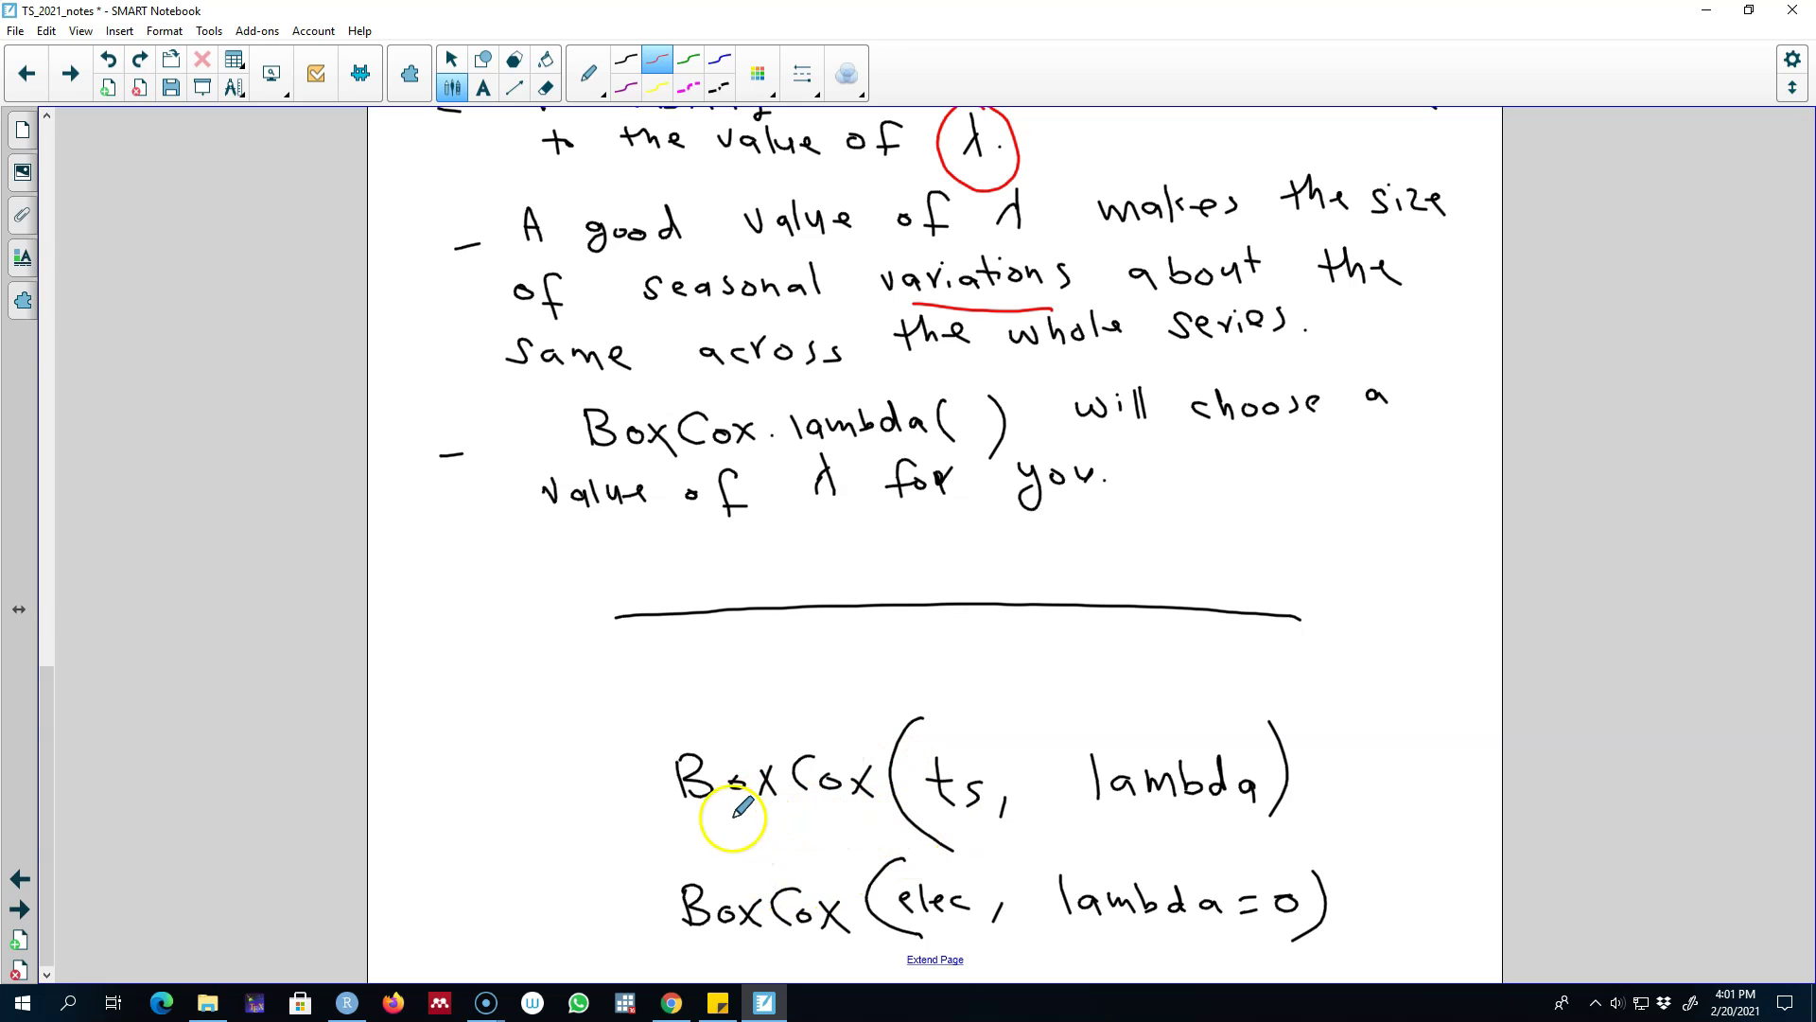
left_click_drag(680, 829, 860, 815)
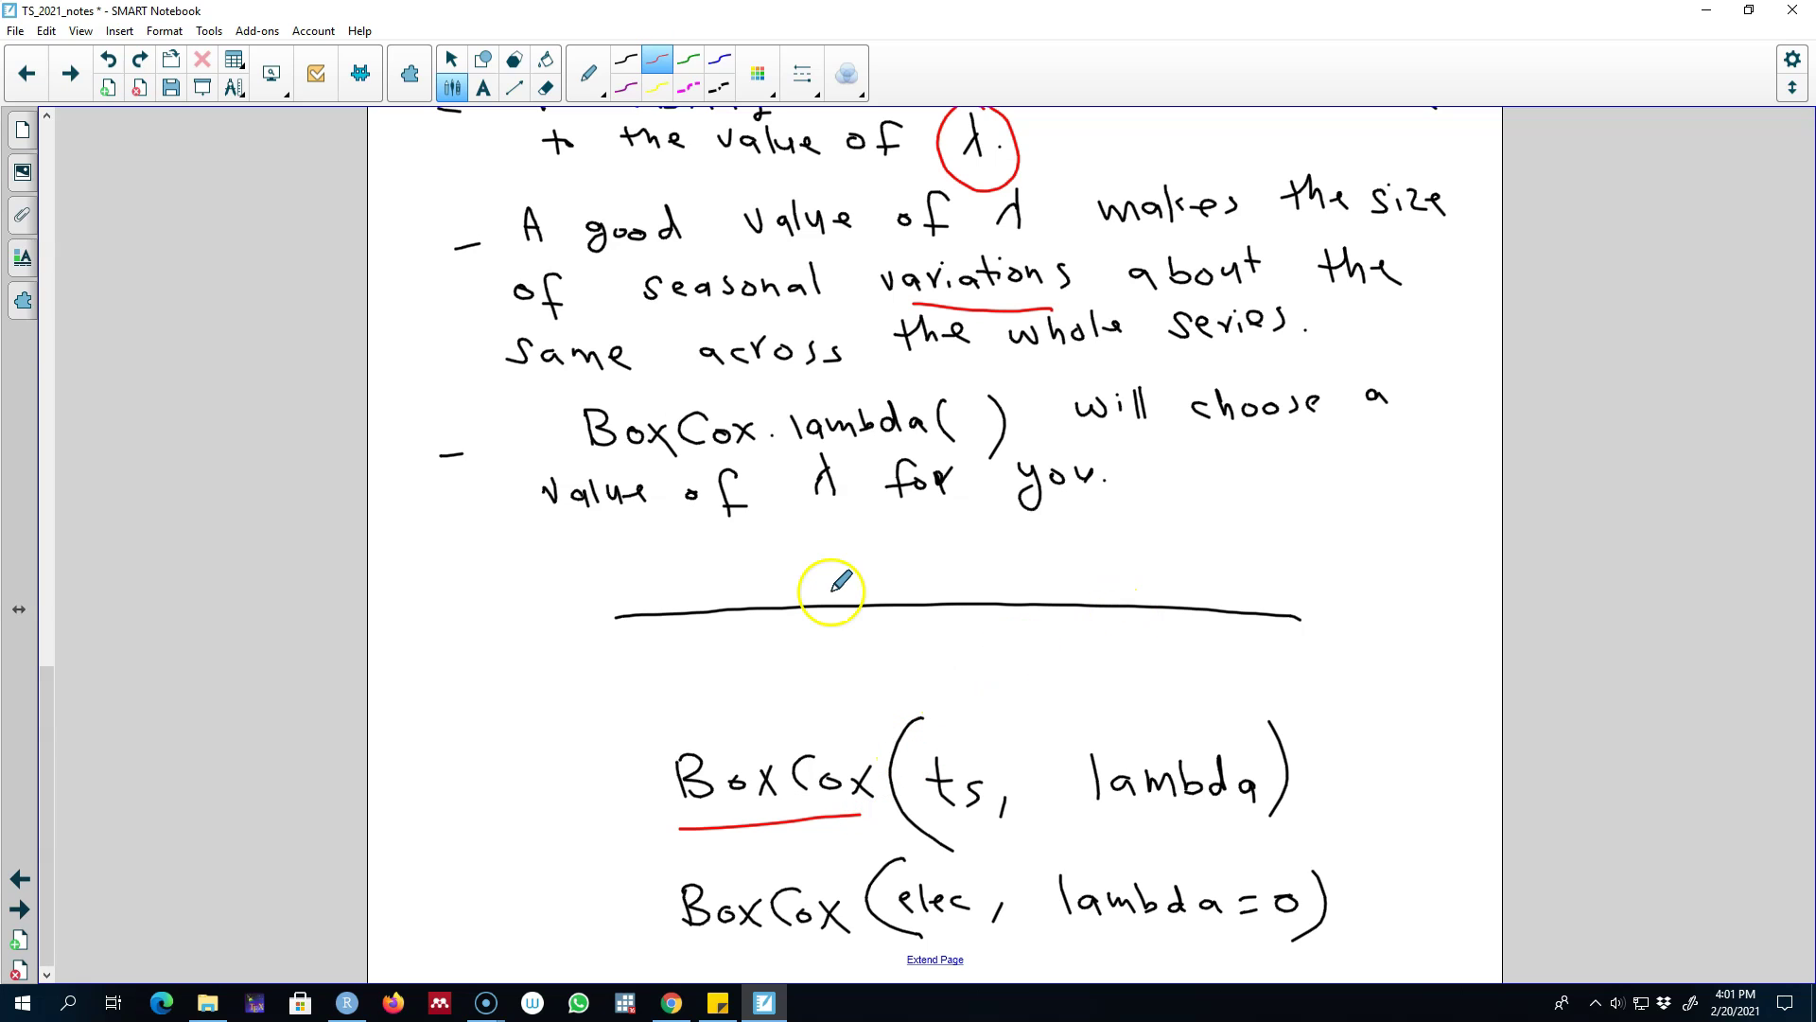
key("alt+Tab")
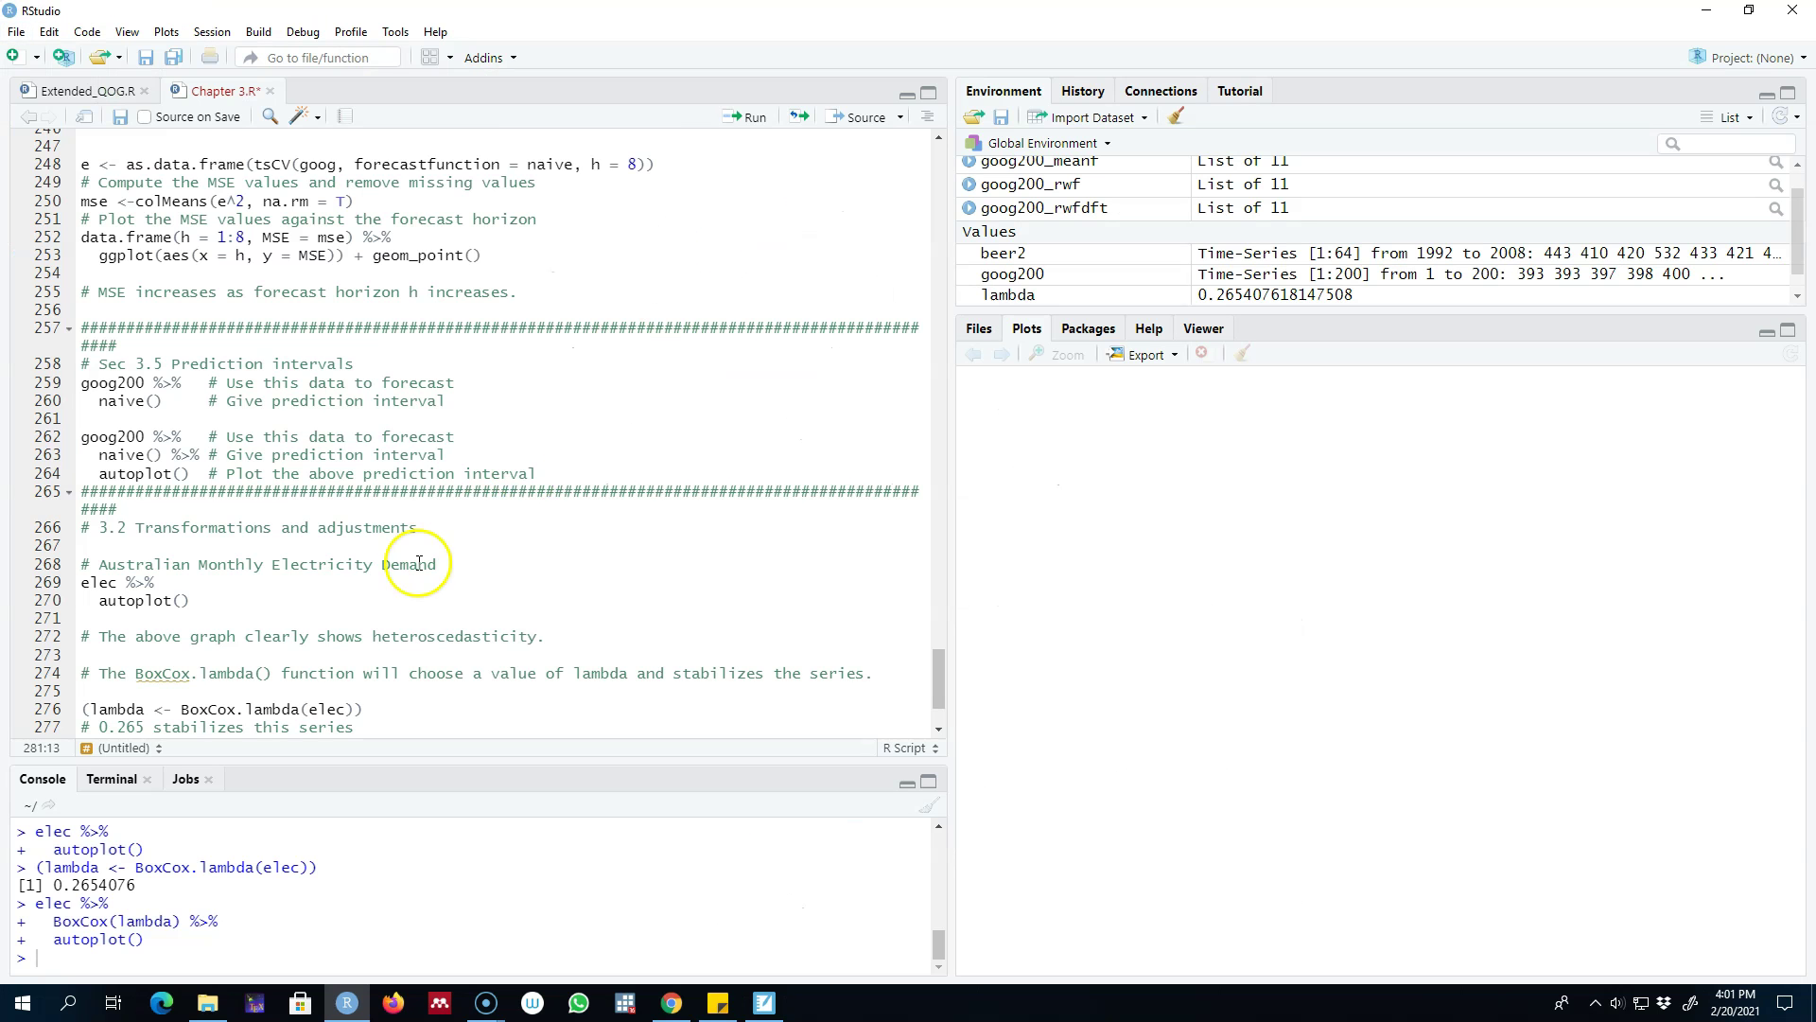
- Run lines 269–270 (elec %>% autoplot()) and enlarge the raw demand plot in a zoom window
scroll(425, 466, "down", 2)
left_click_drag(223, 474, 81, 455)
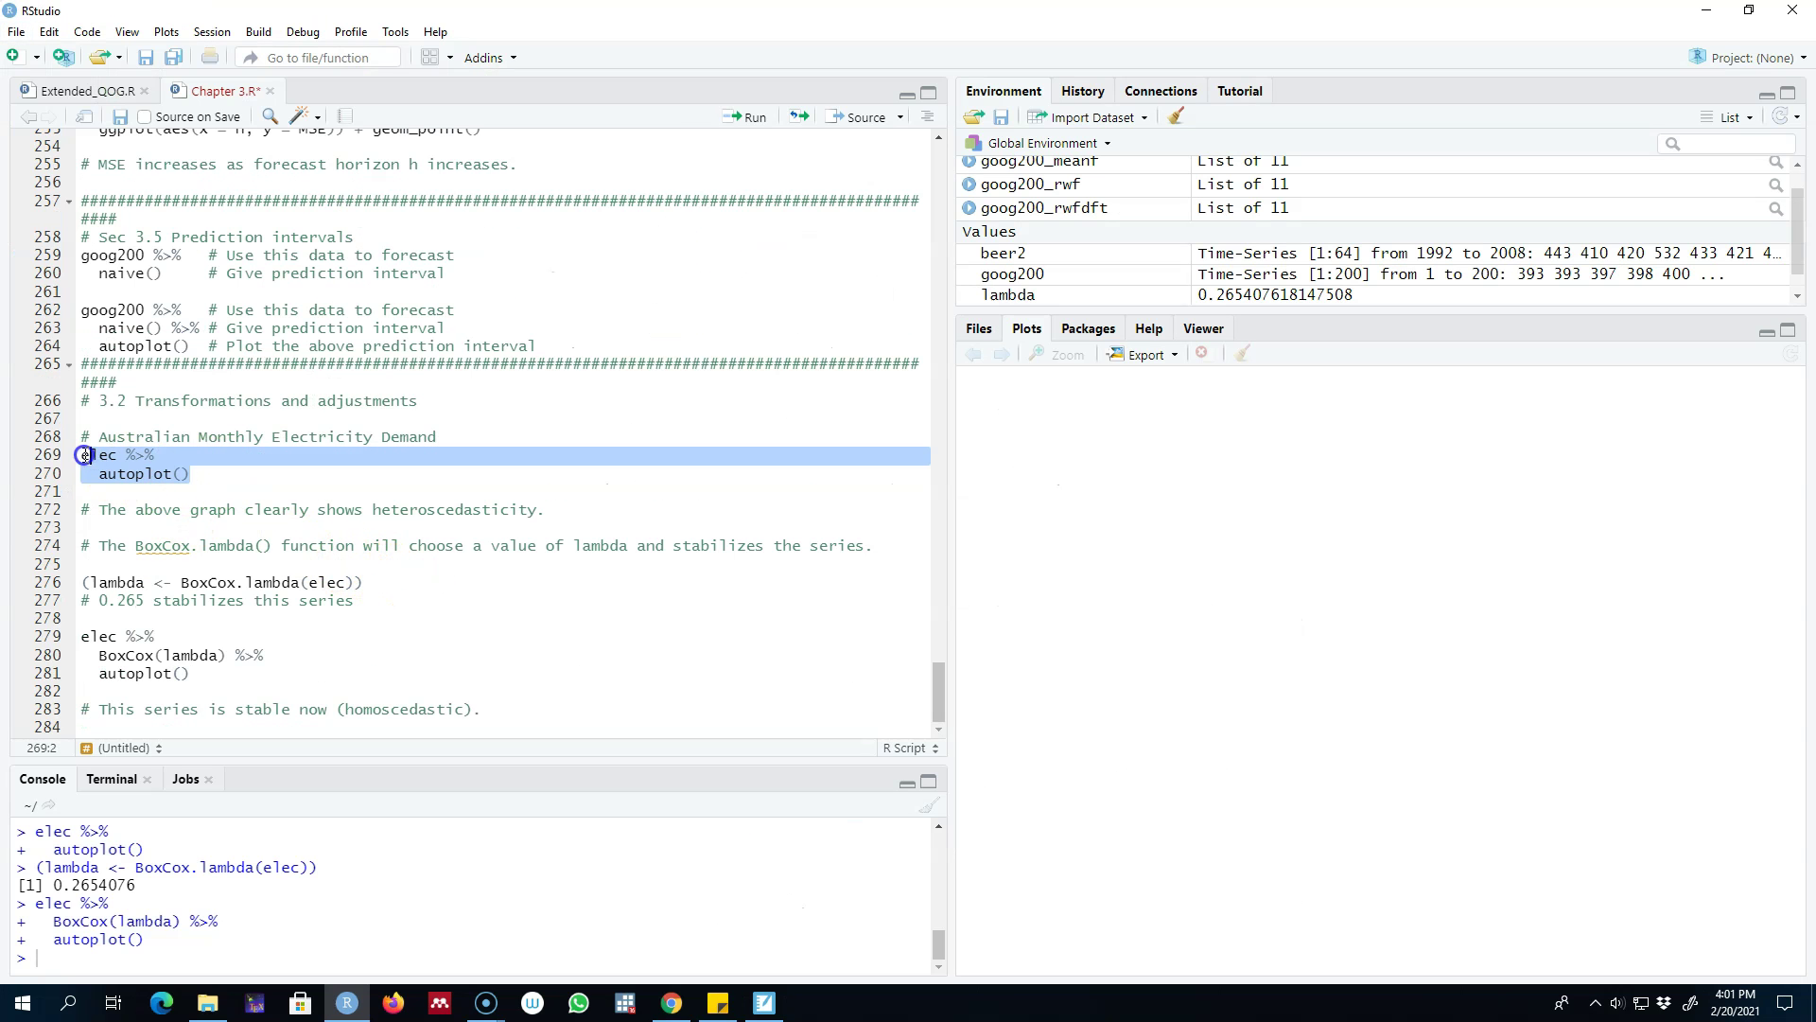
left_click(744, 117)
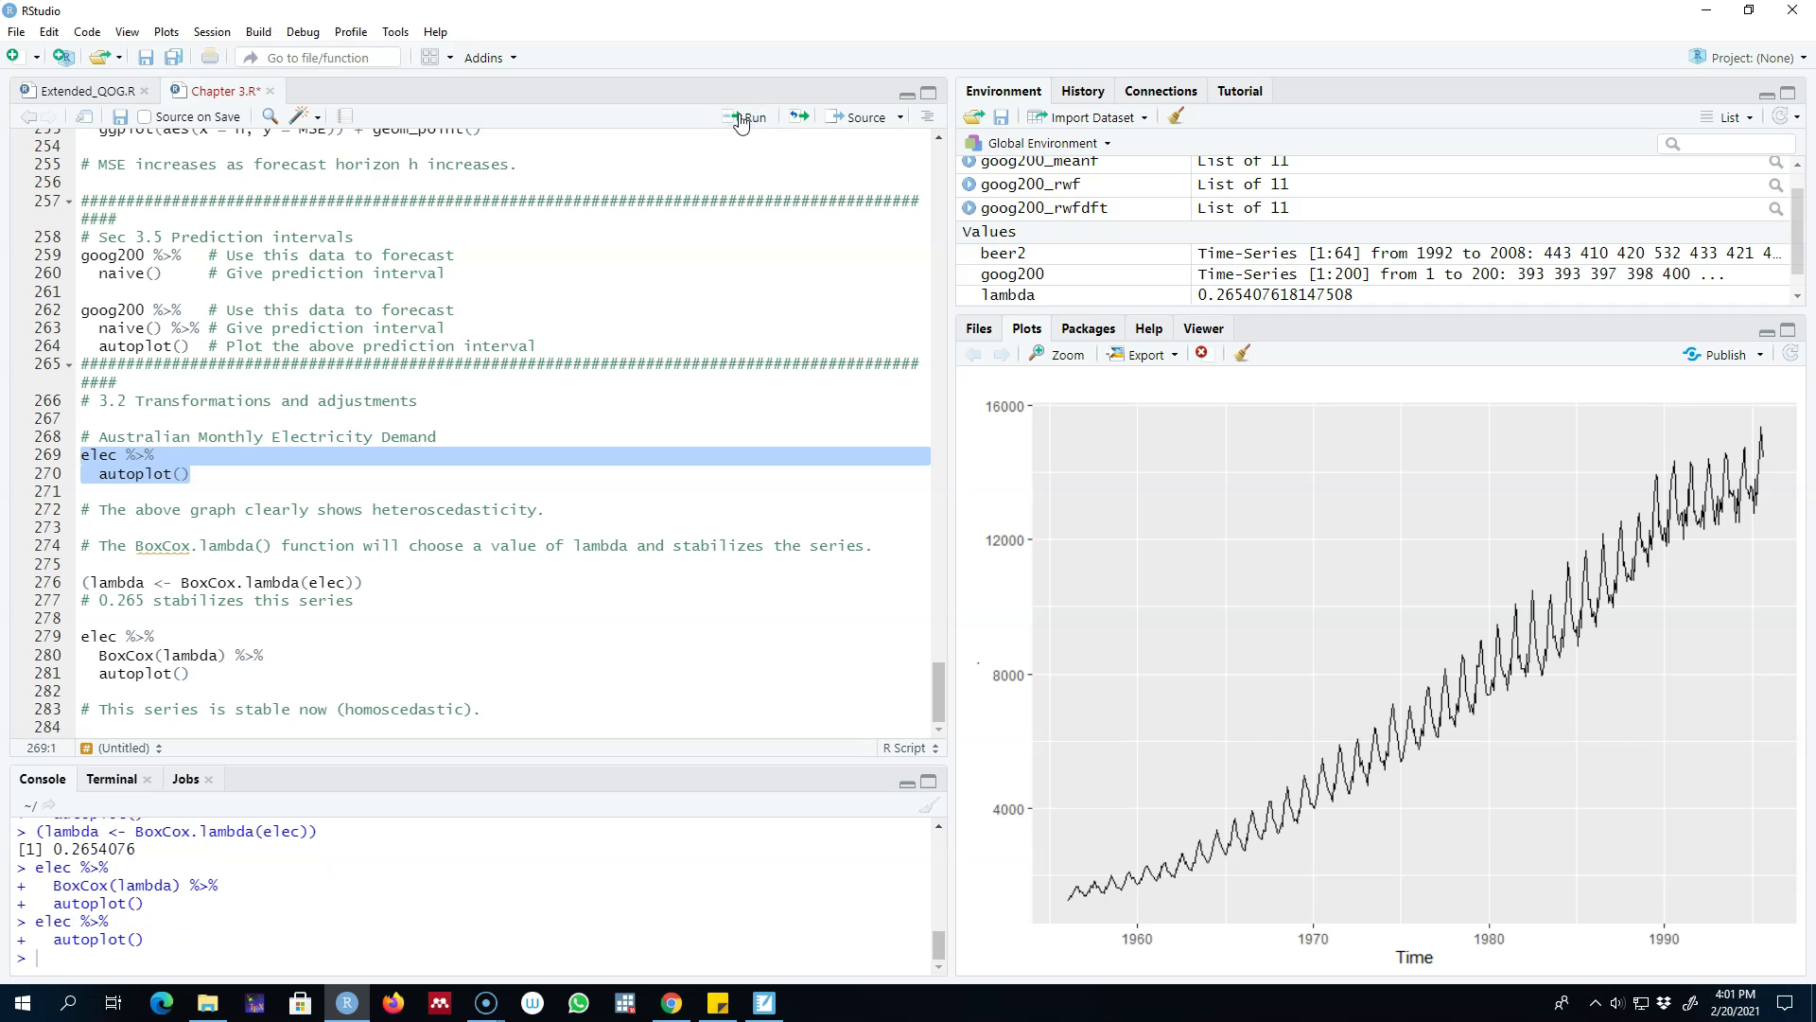
left_click(1086, 357)
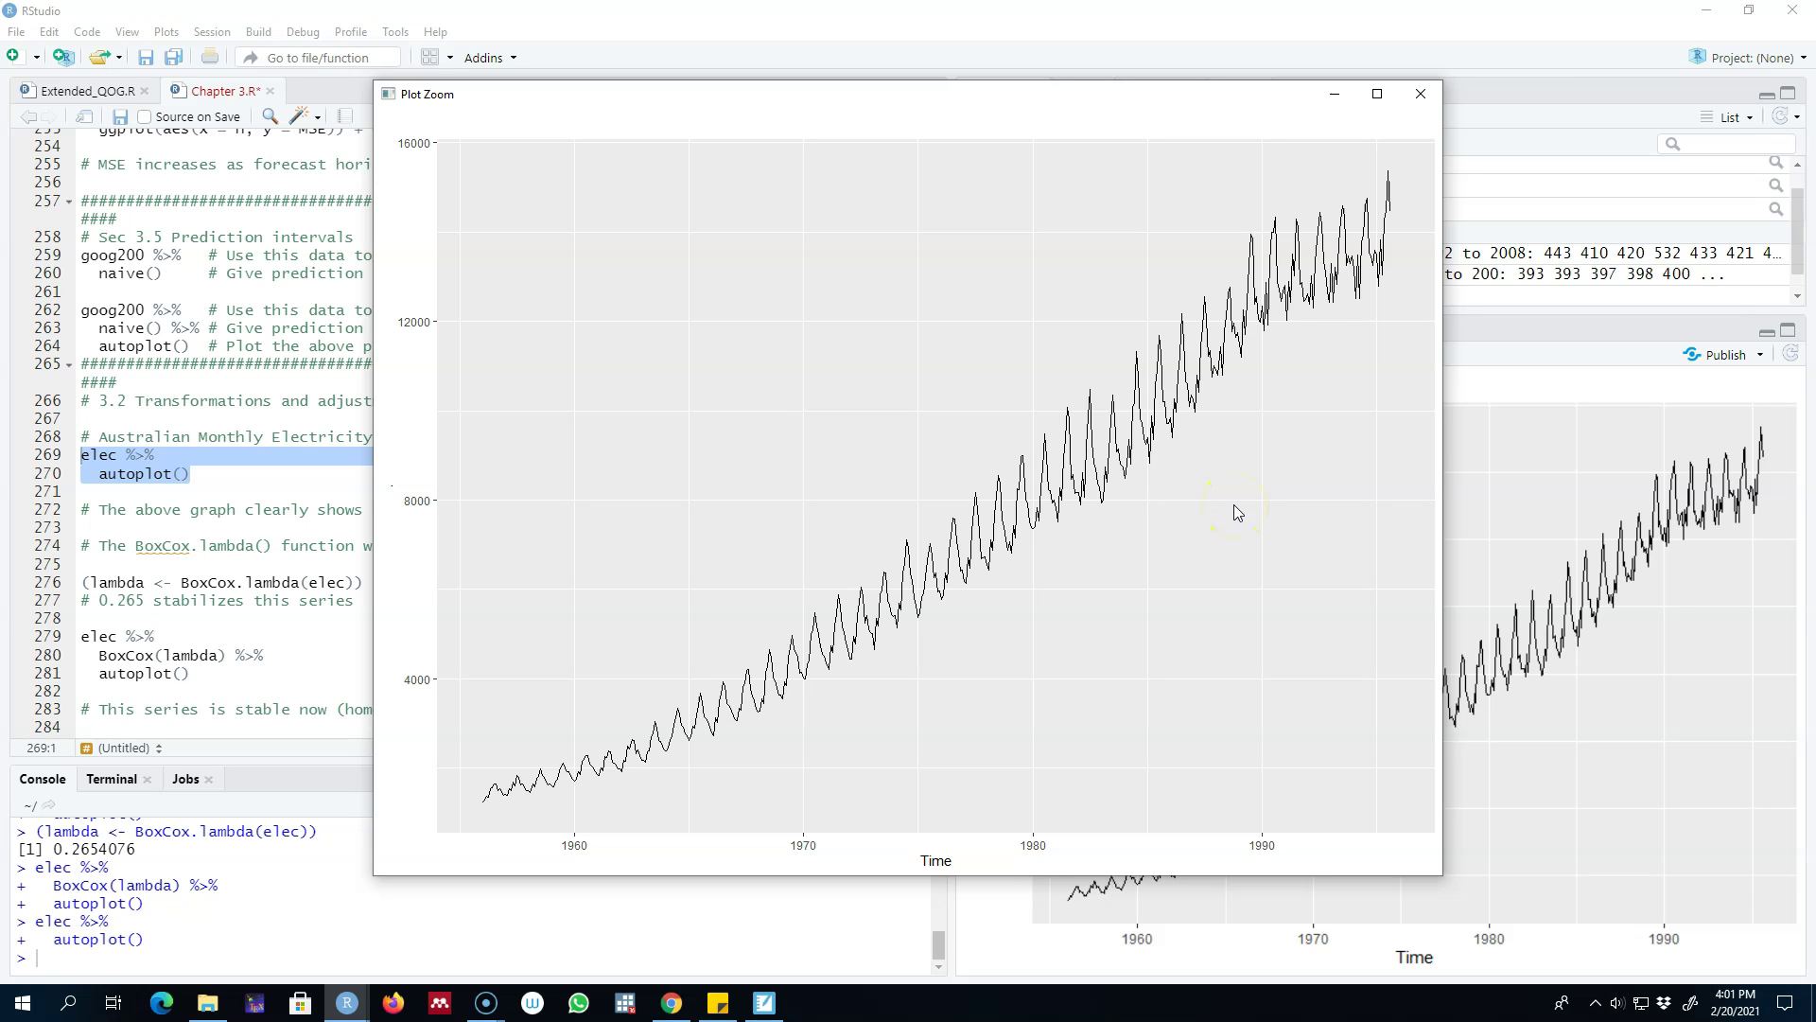
- Close the zoom window and run BoxCox.lambda(elec) alone, returning 0.2654076
left_click(1420, 94)
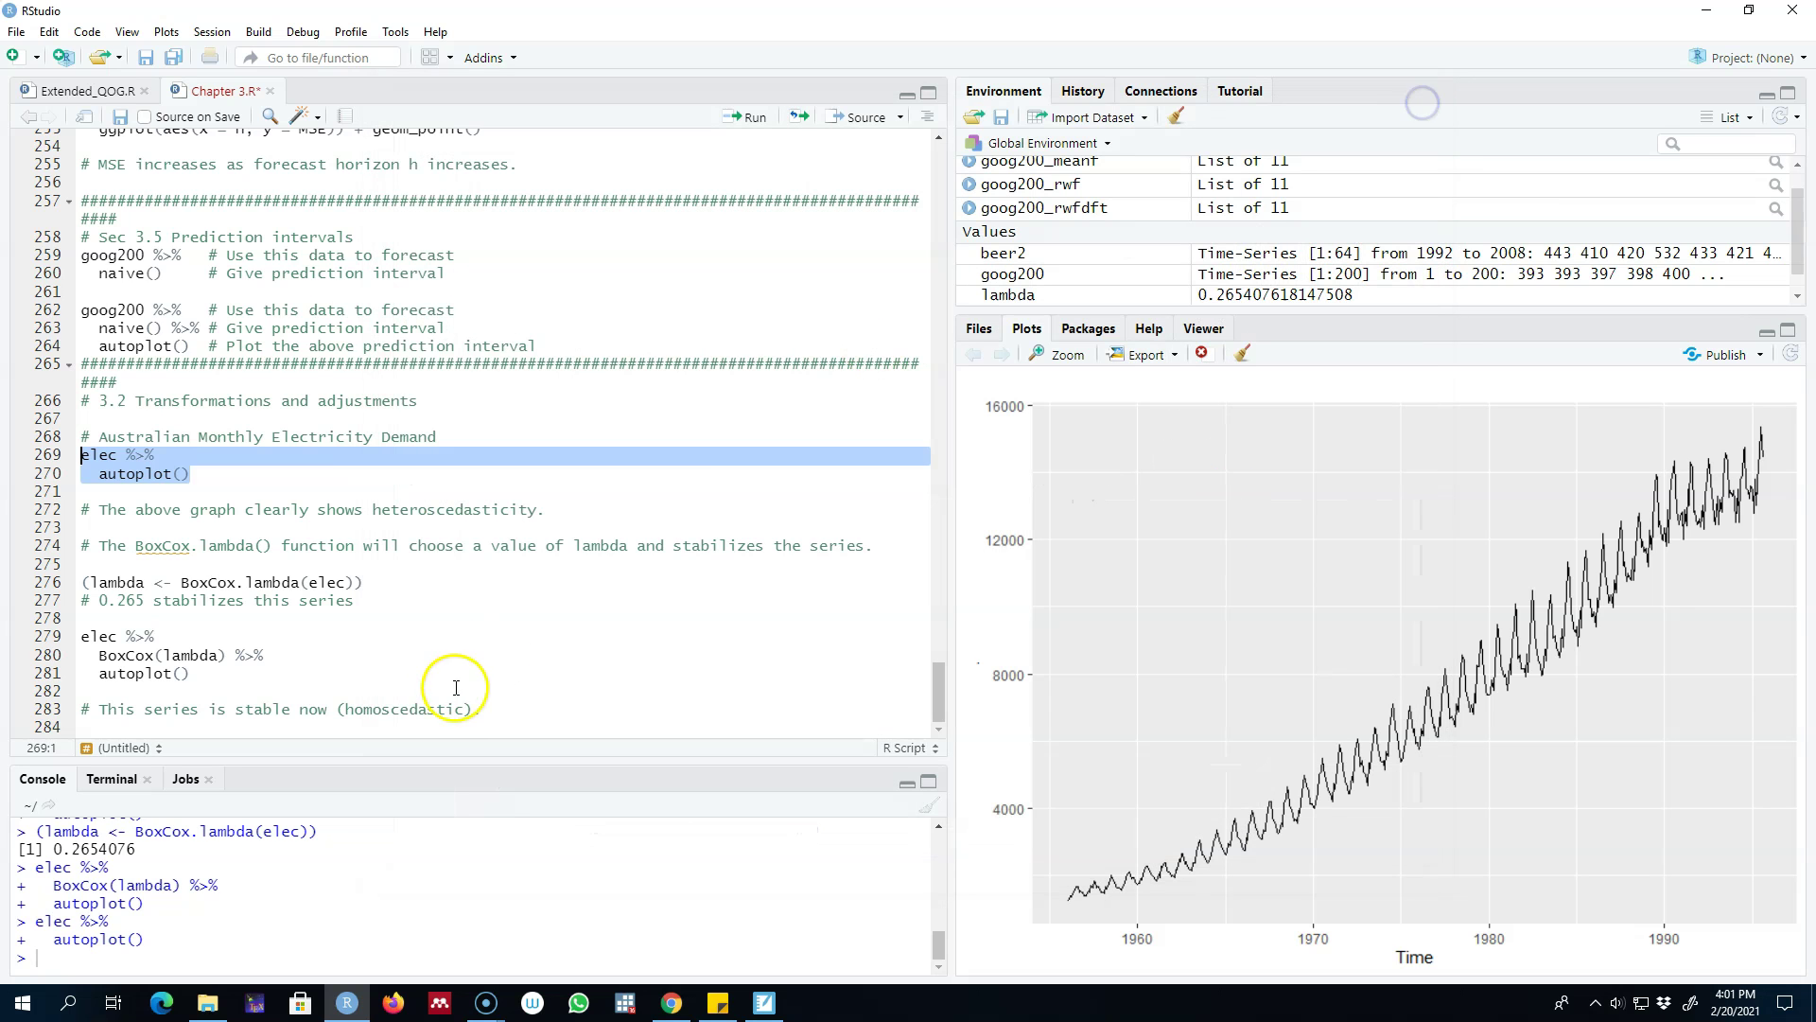
double_click(126, 581)
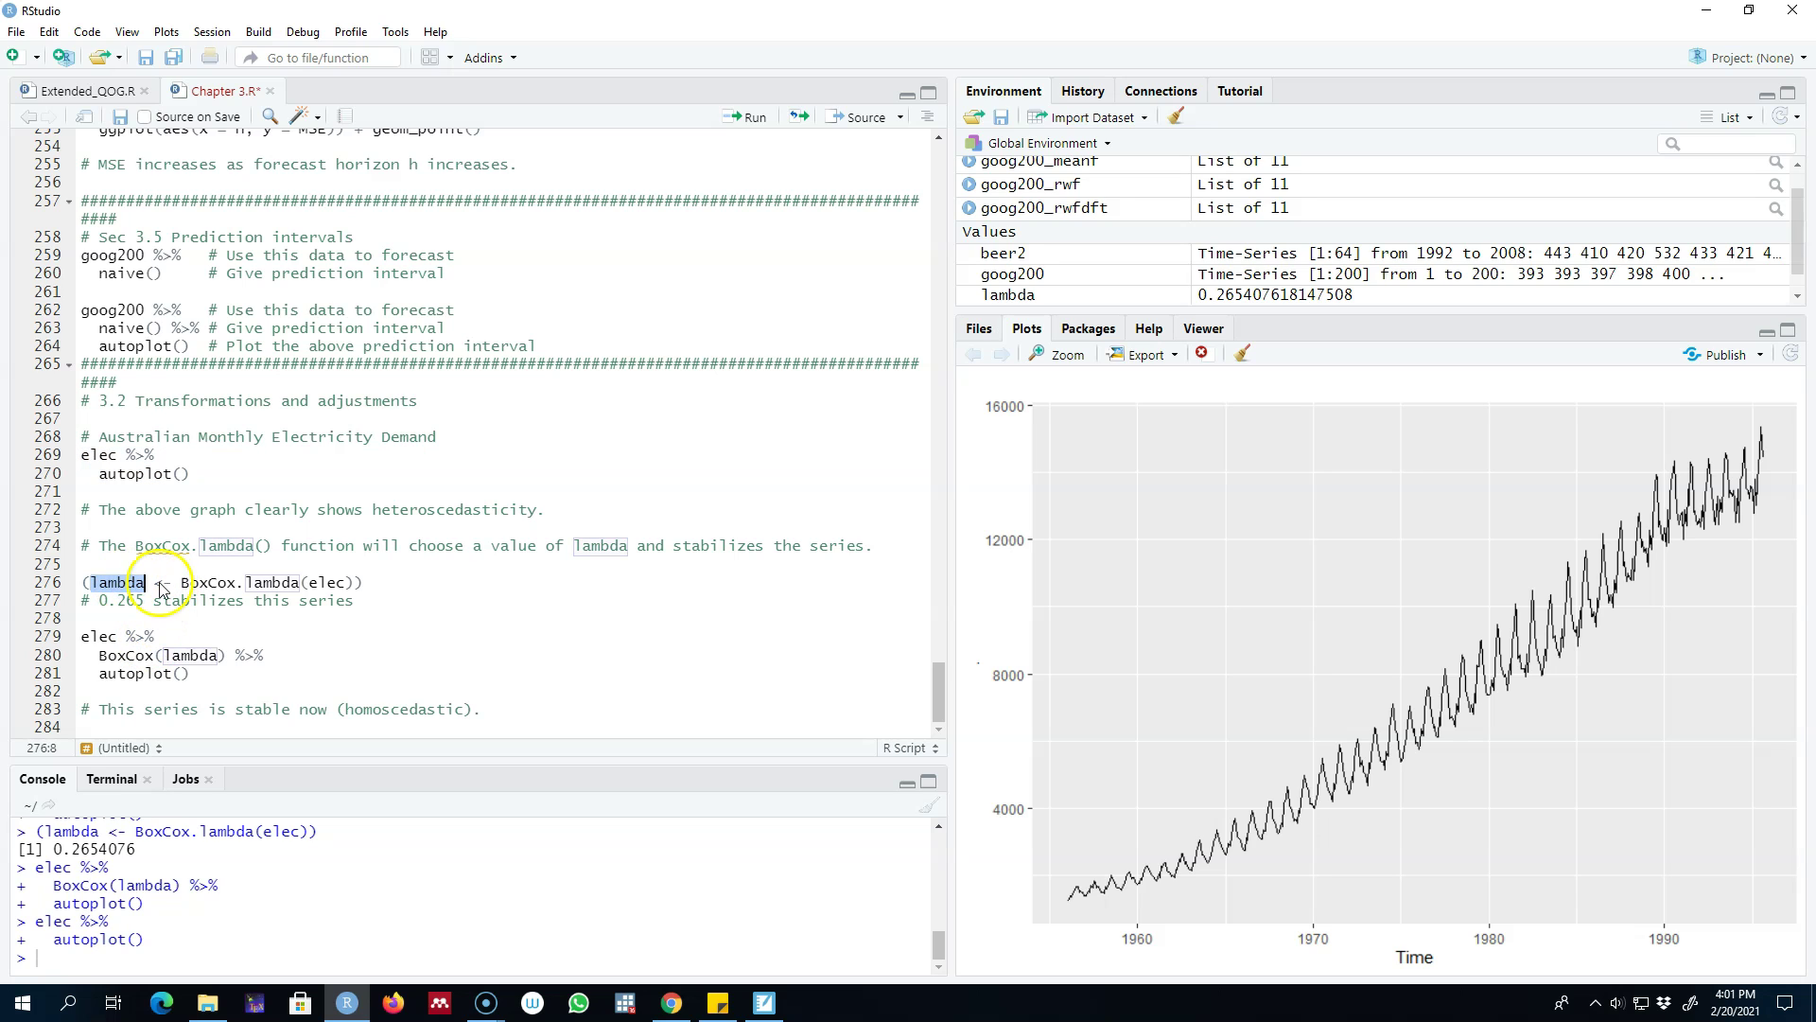
left_click_drag(300, 582, 191, 582)
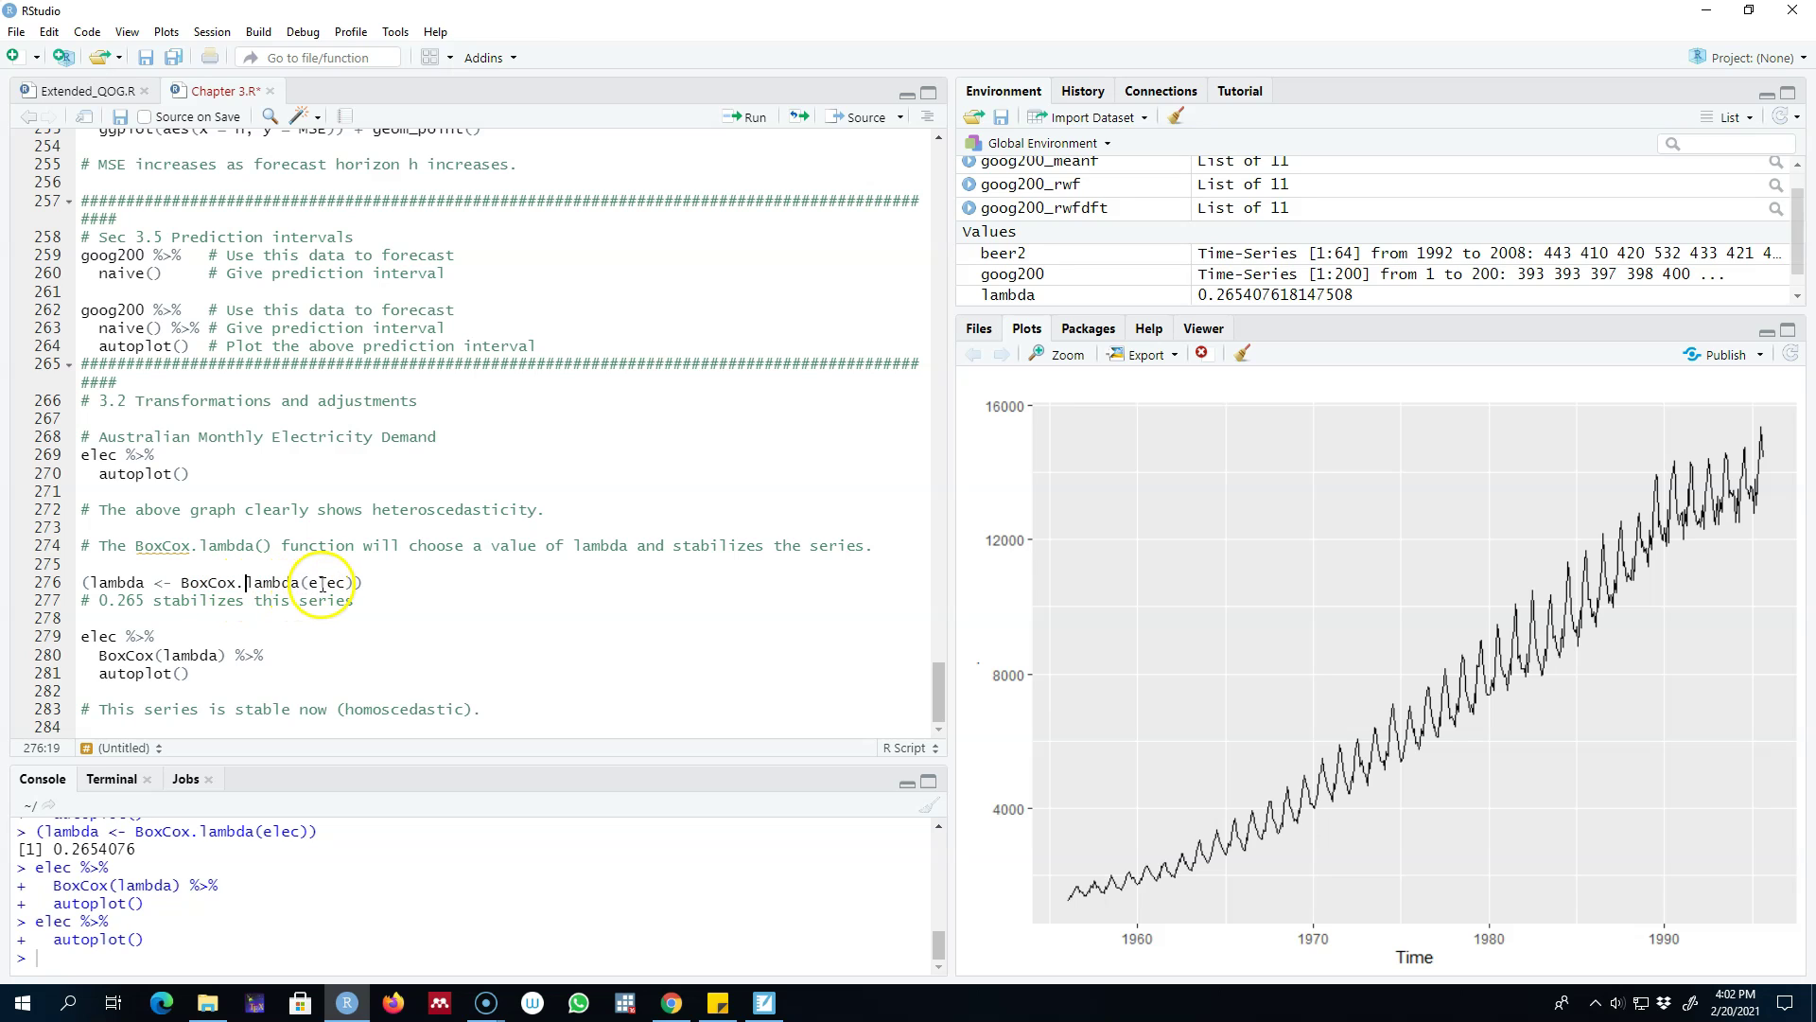
left_click_drag(346, 582, 321, 582)
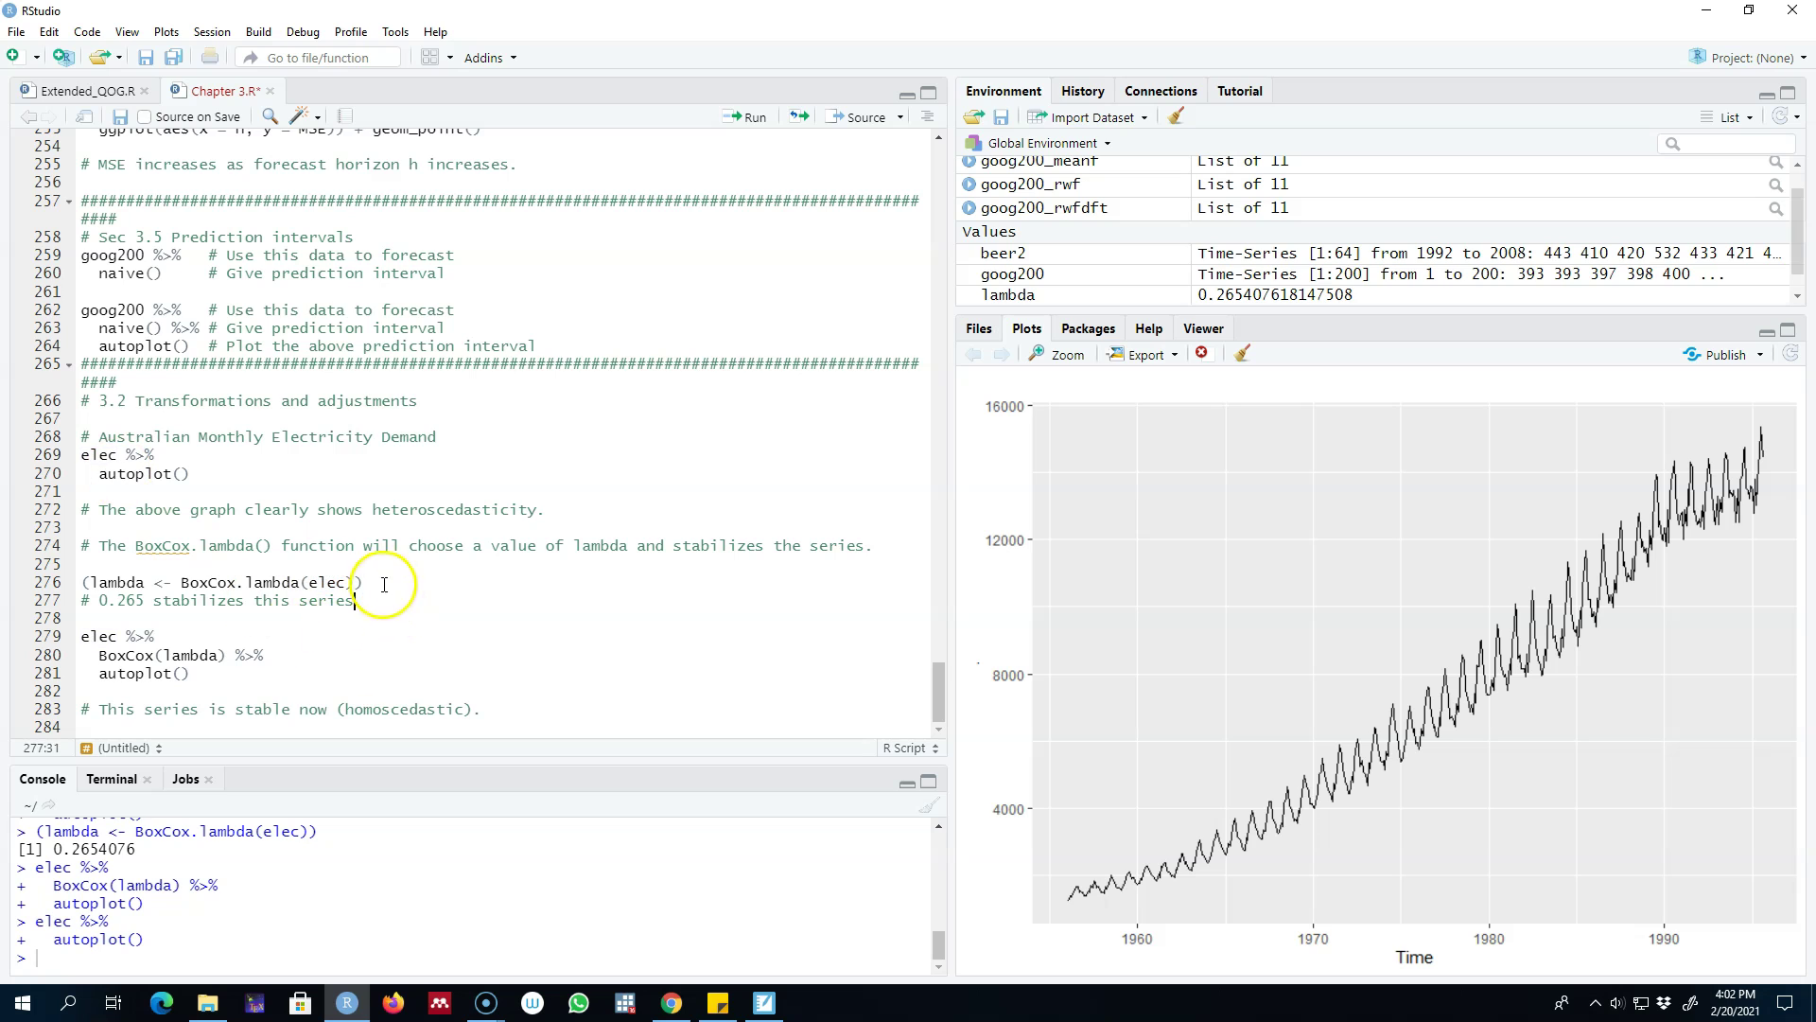
left_click_drag(355, 582, 220, 581)
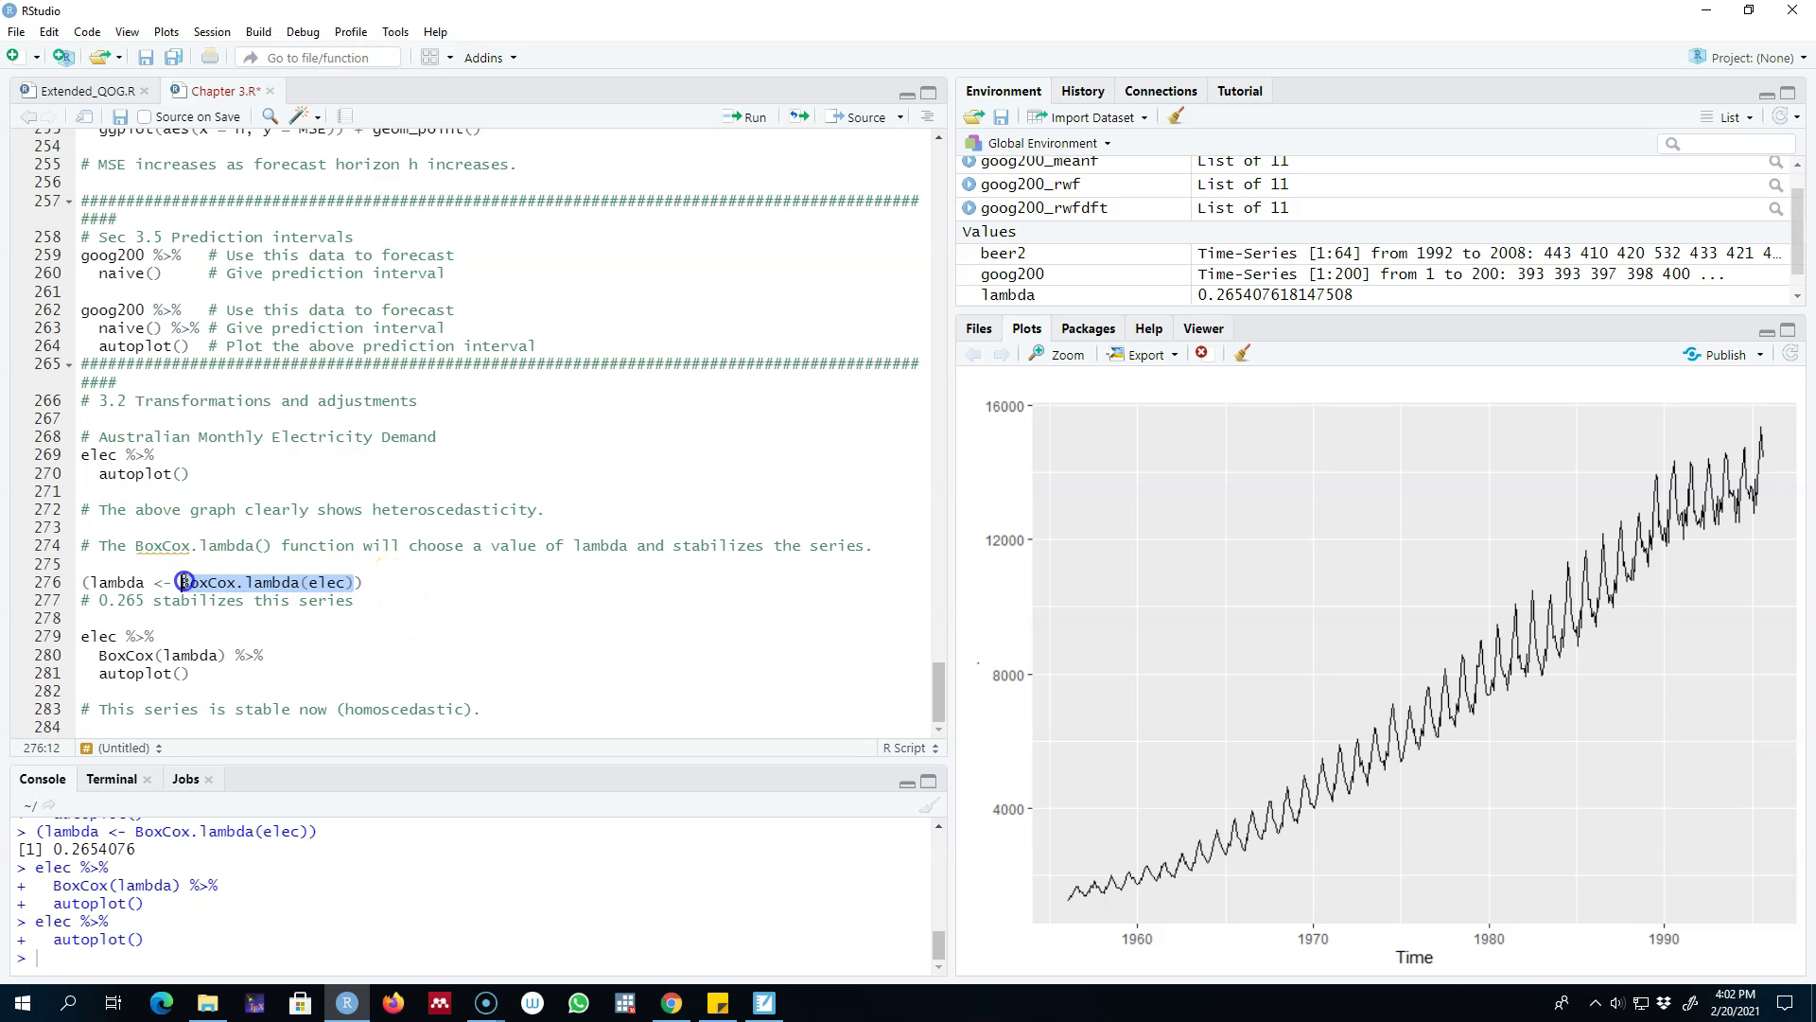
left_click(745, 117)
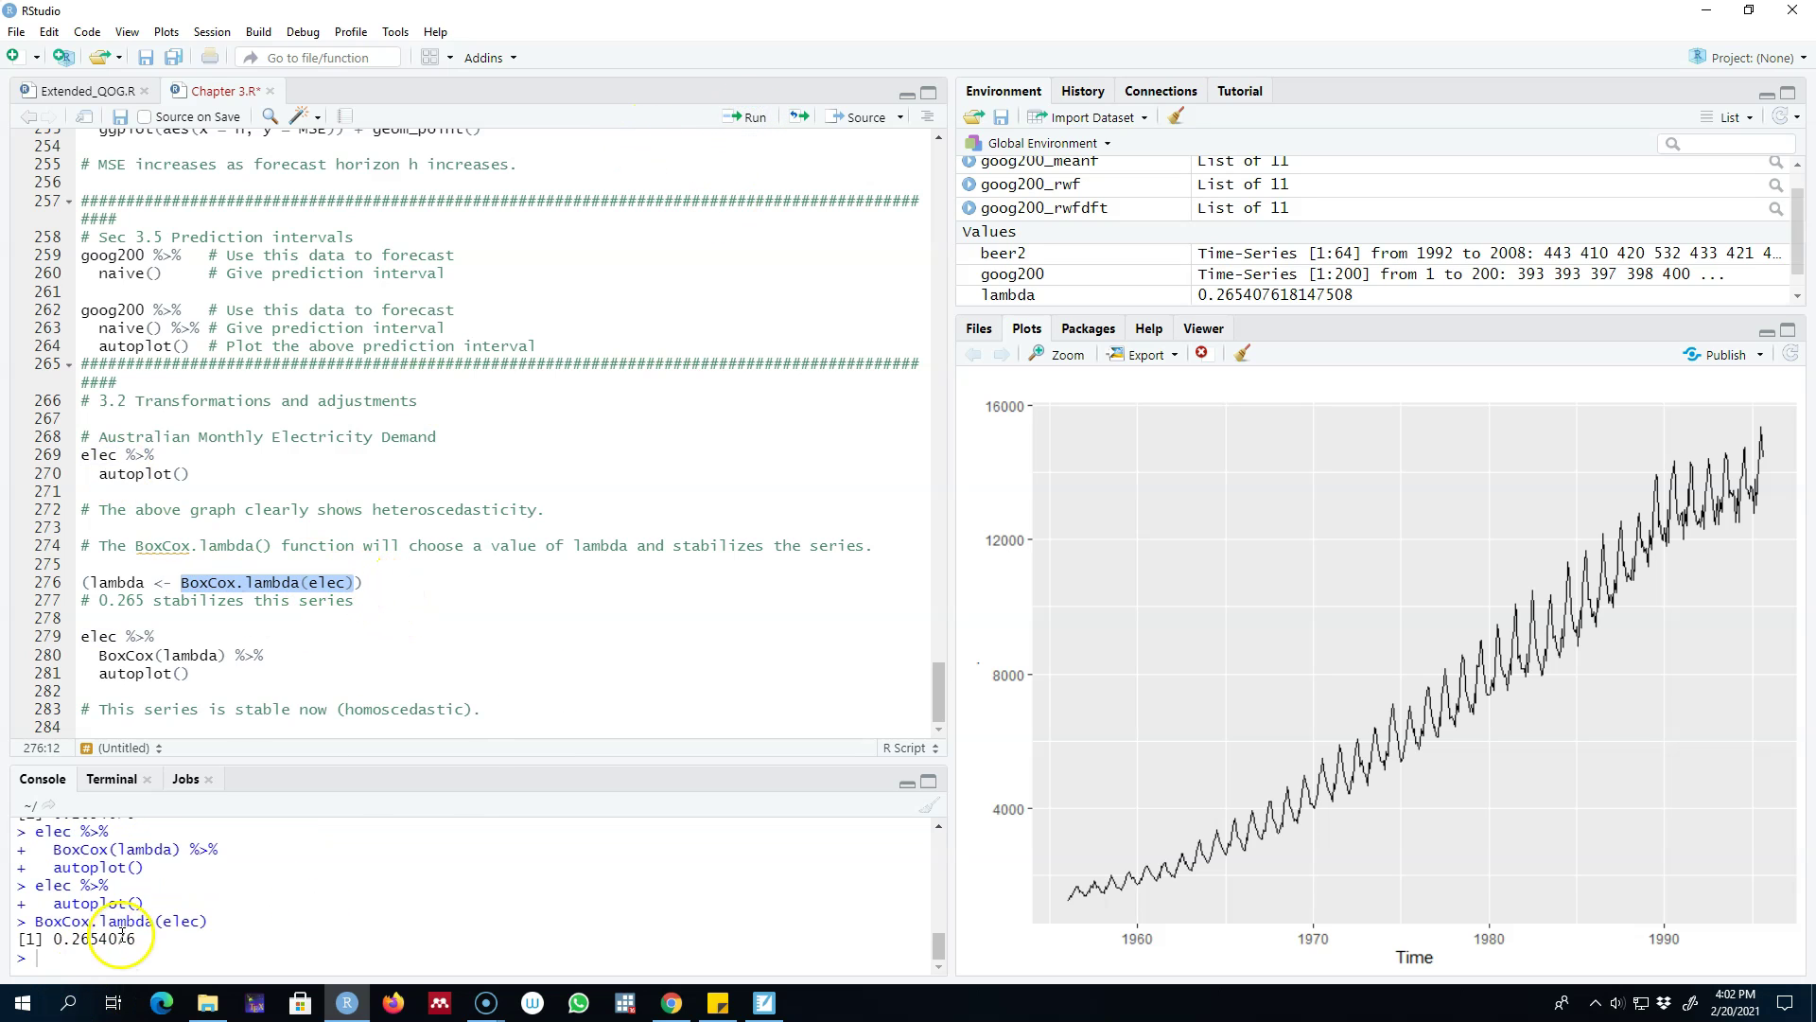
- Select the full lambda assignment on line 276
left_click(356, 600)
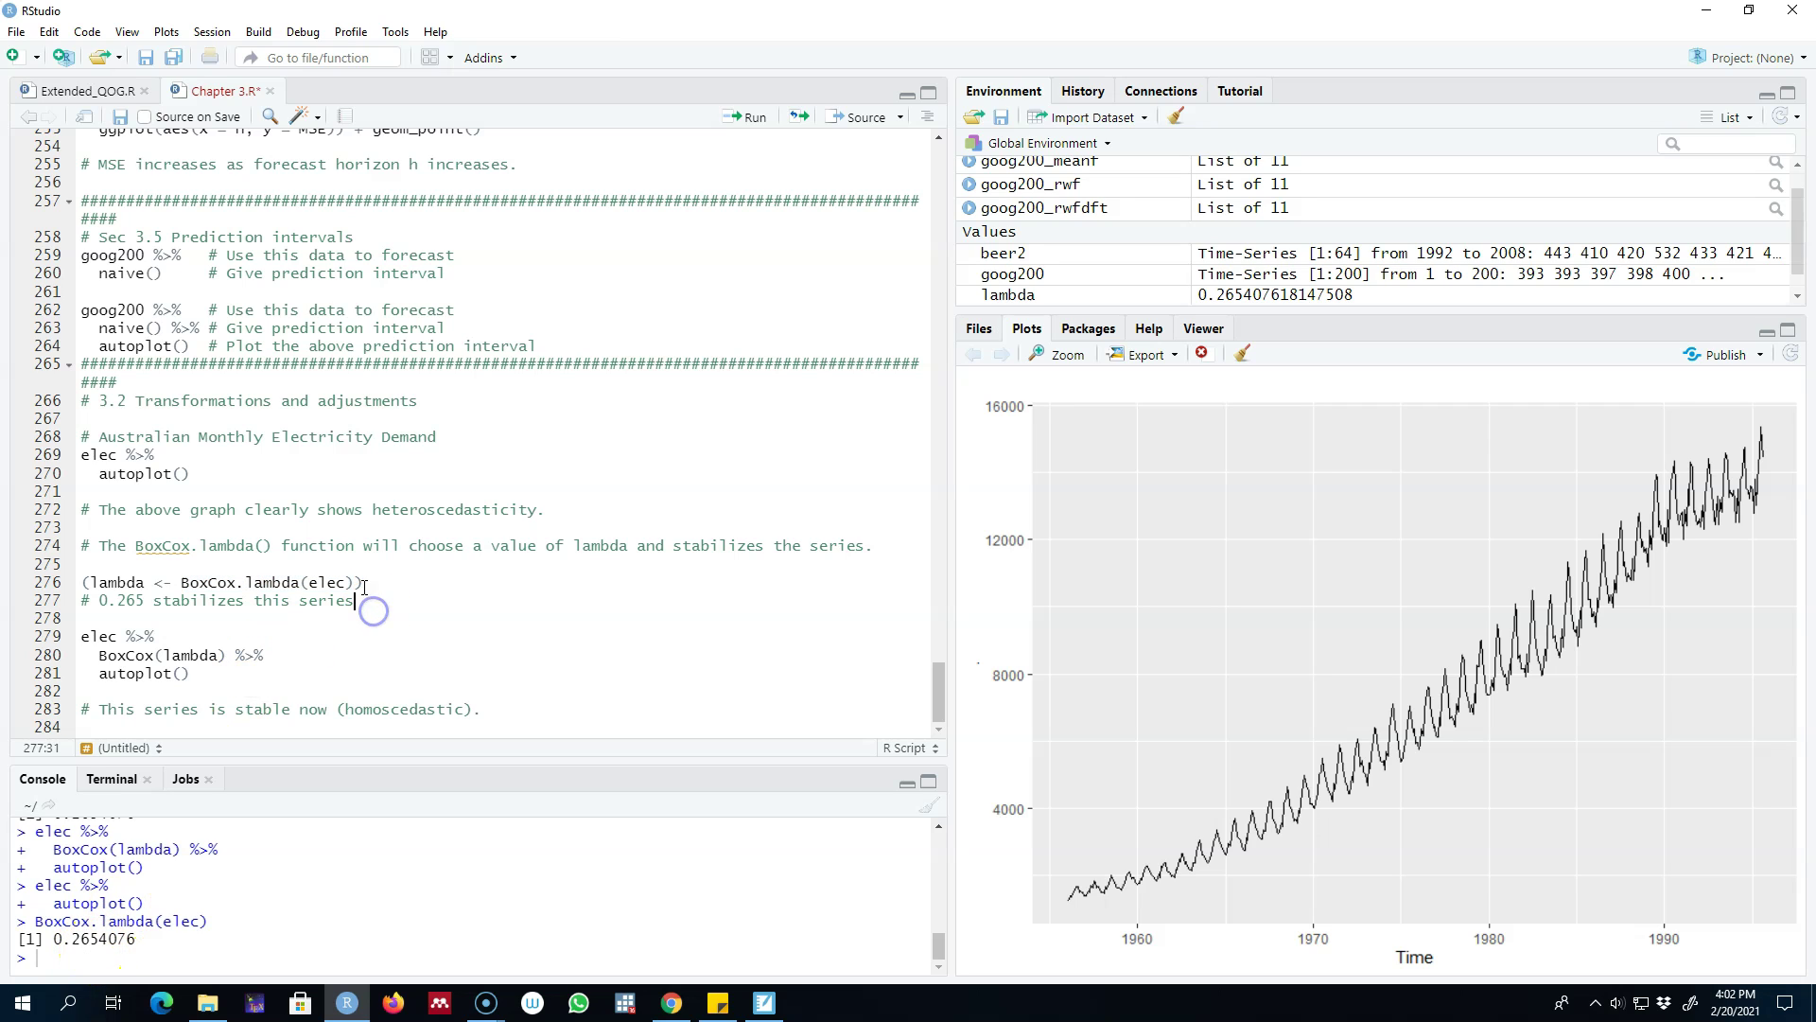
double_click(122, 582)
left_click_drag(365, 583, 75, 584)
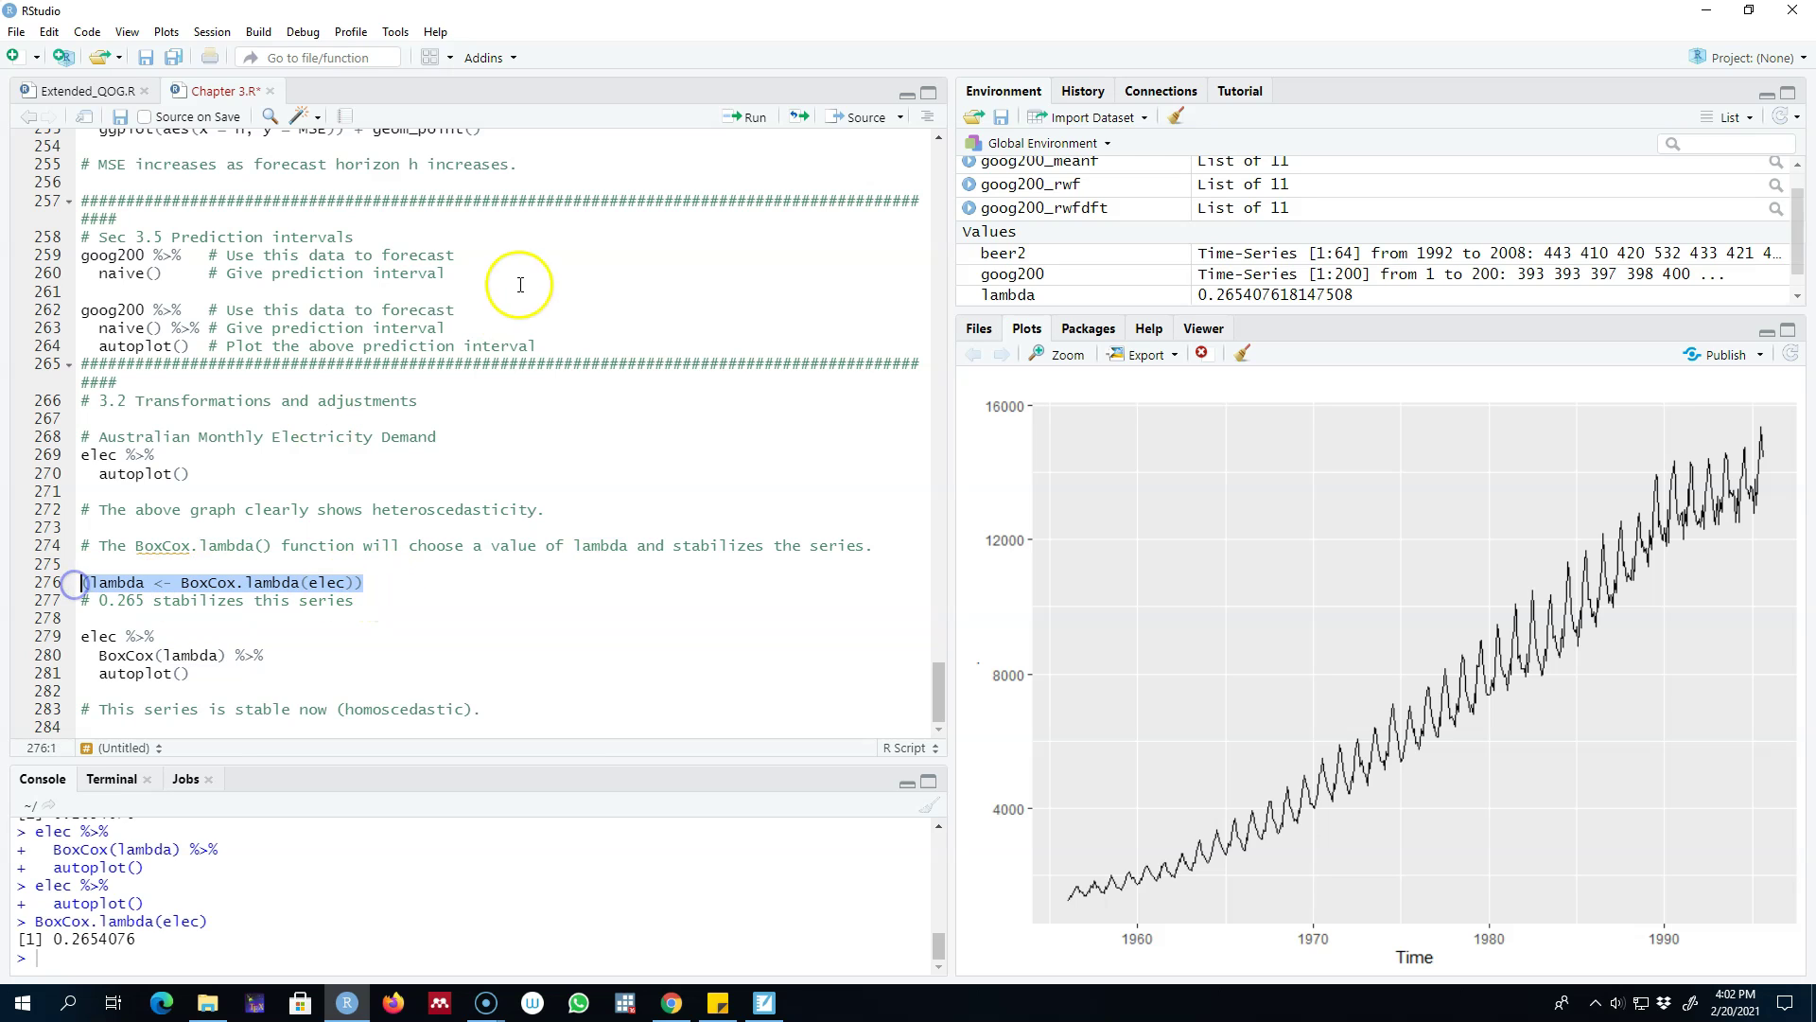
- Store lambda via line 276, then review and select the BoxCox(lambda) plot code on lines 279–281
left_click(747, 116)
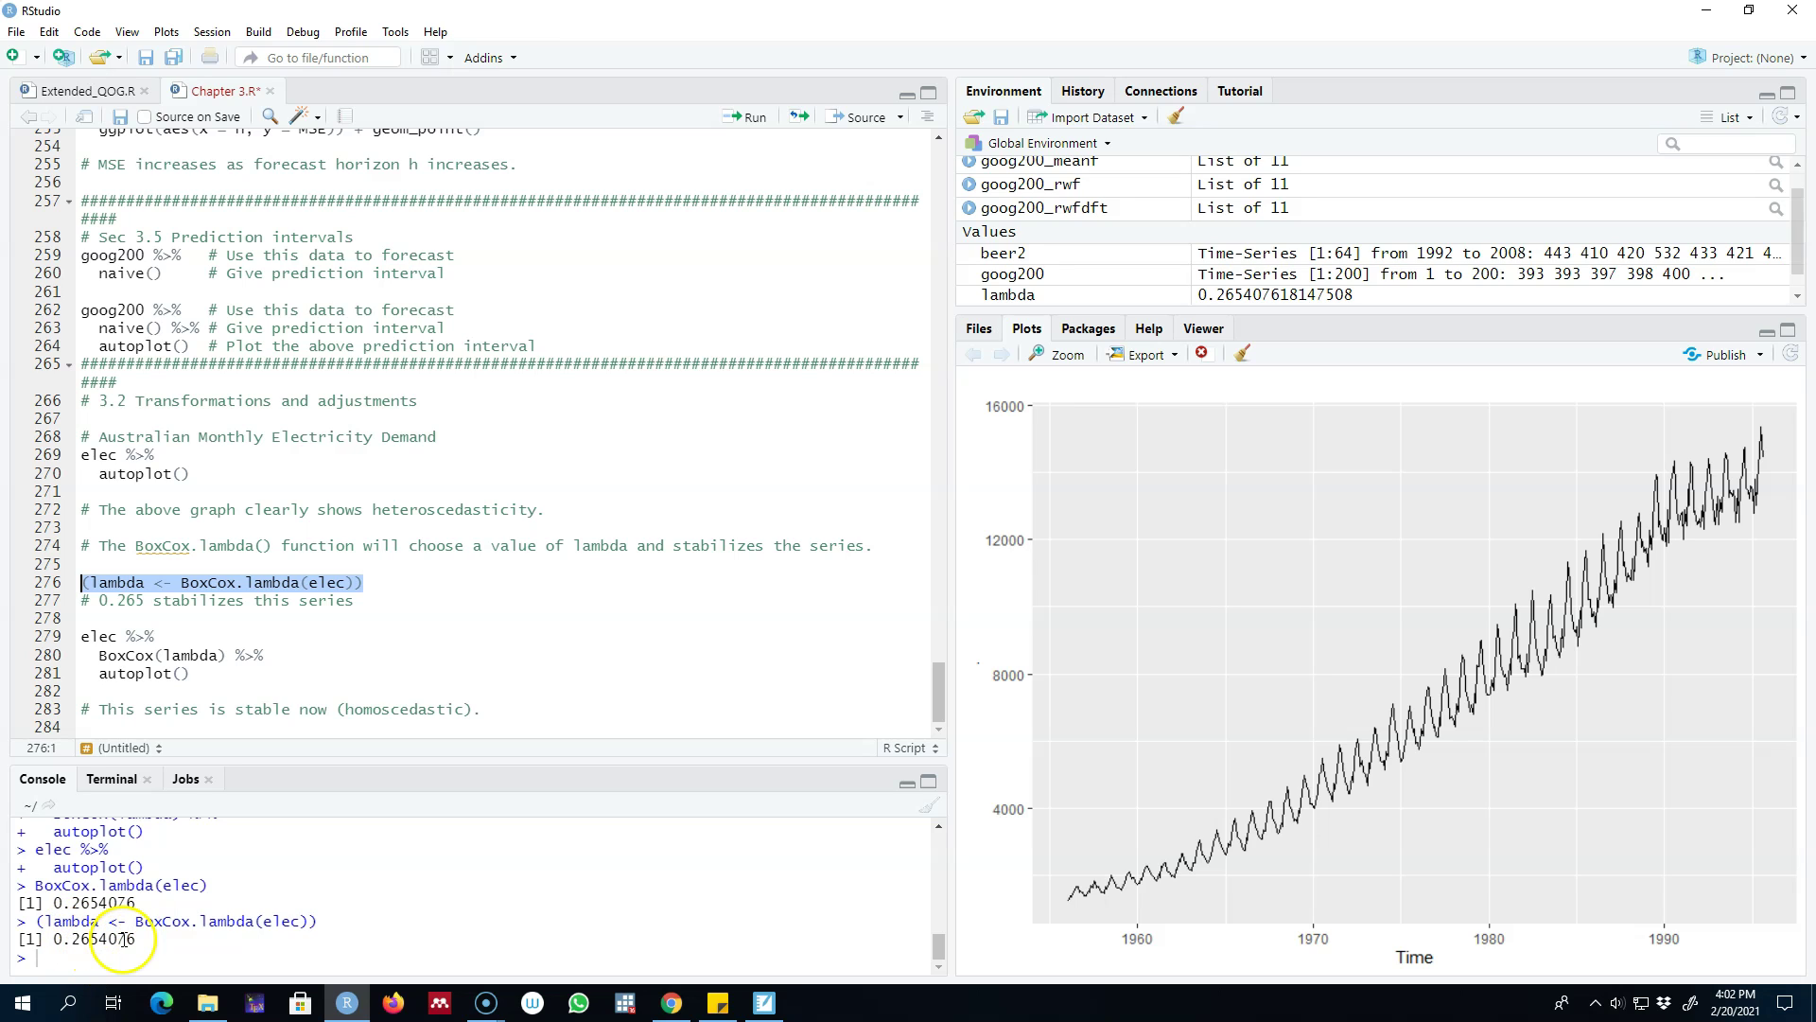
left_click(201, 639)
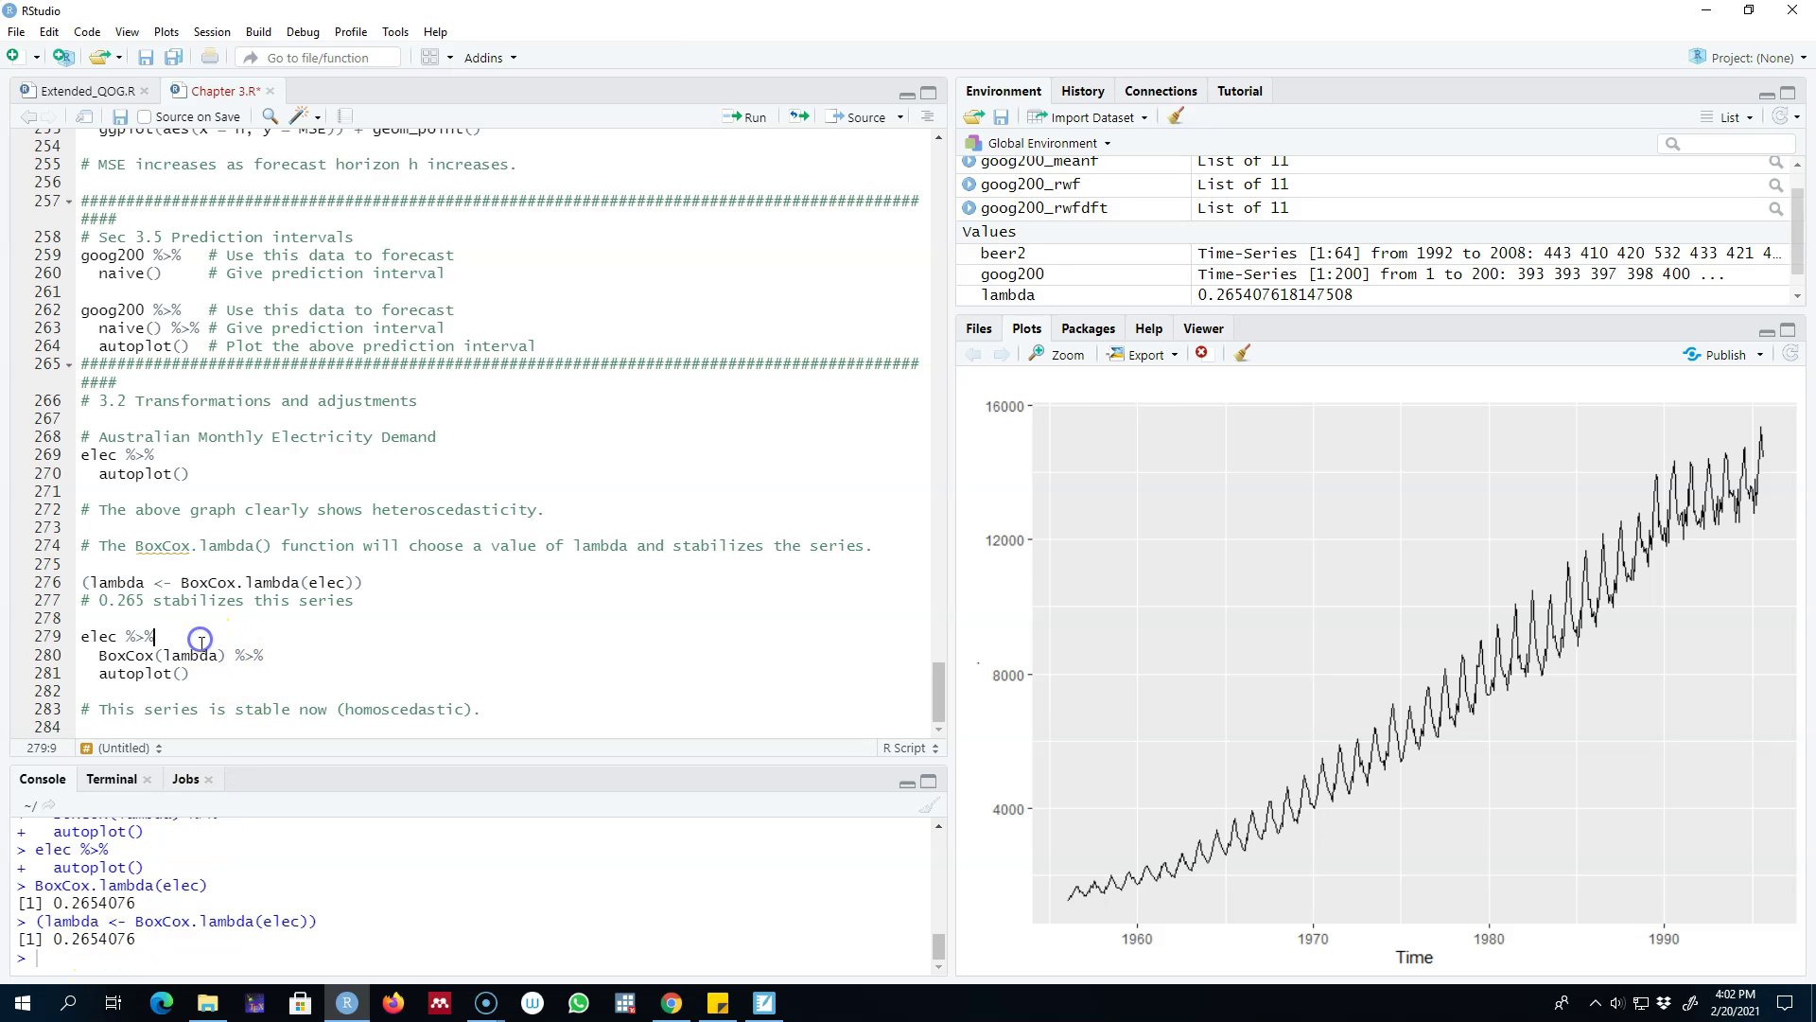
double_click(102, 637)
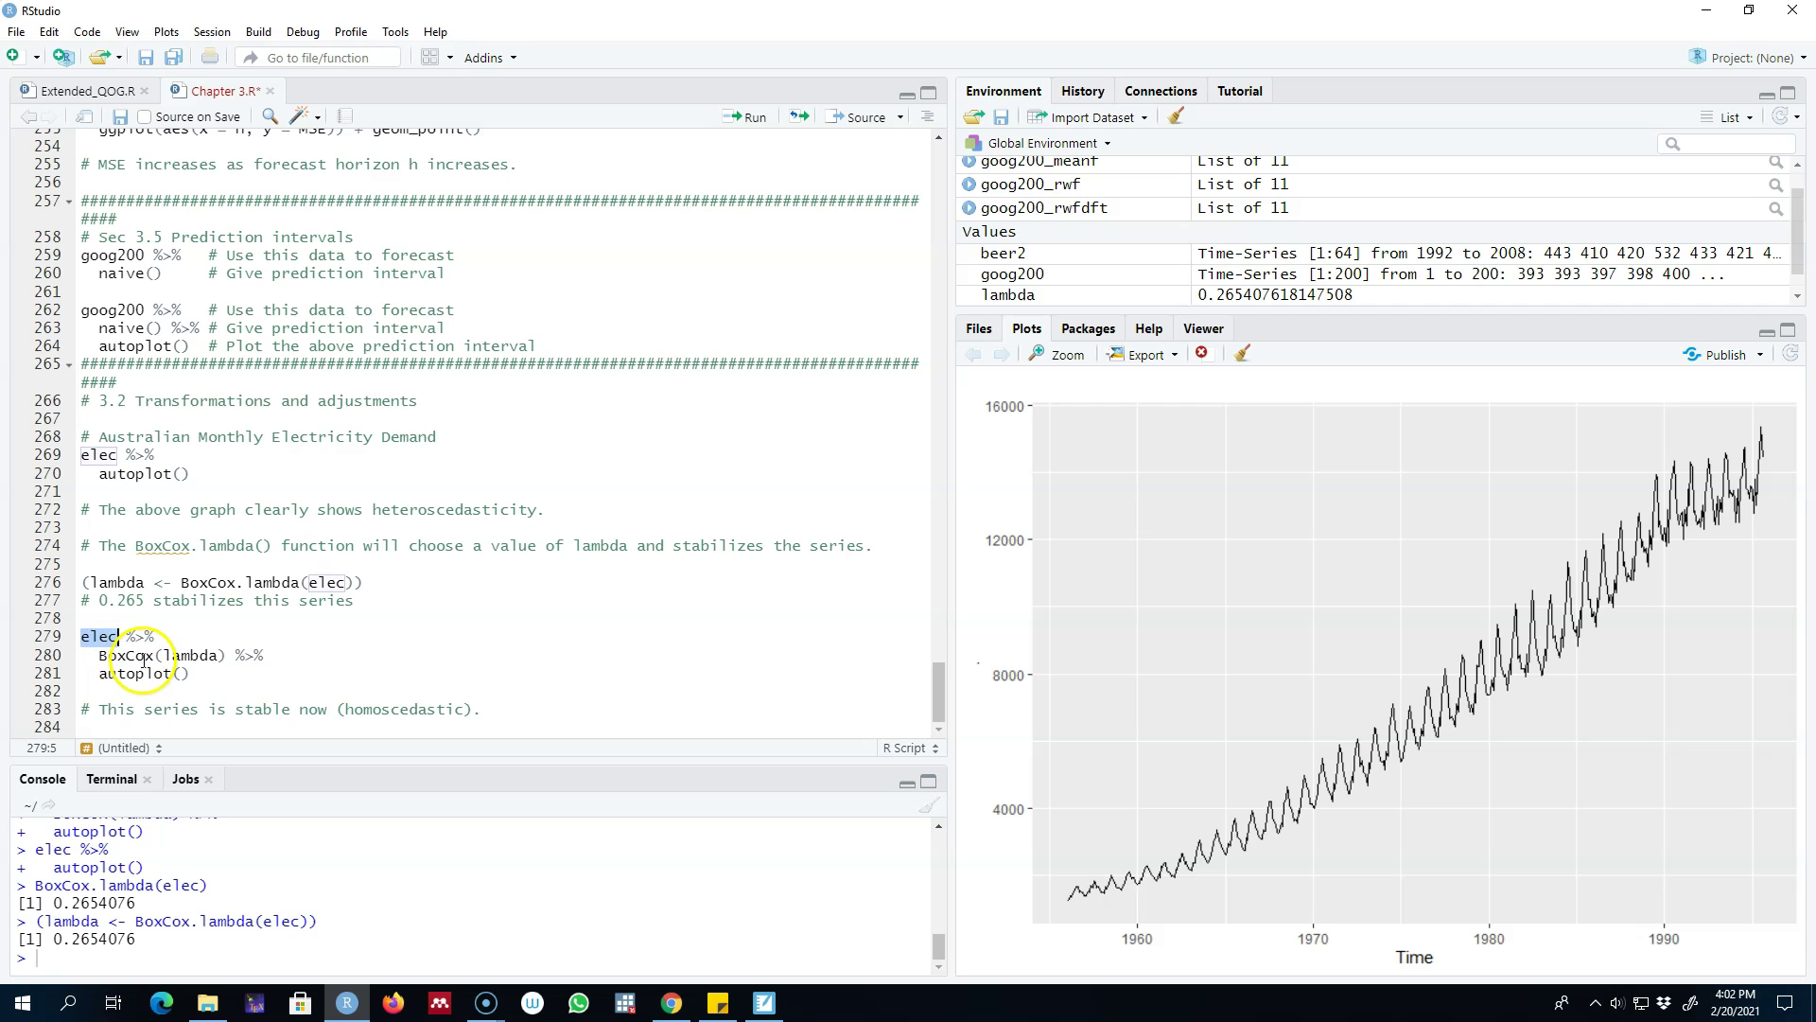
double_click(138, 657)
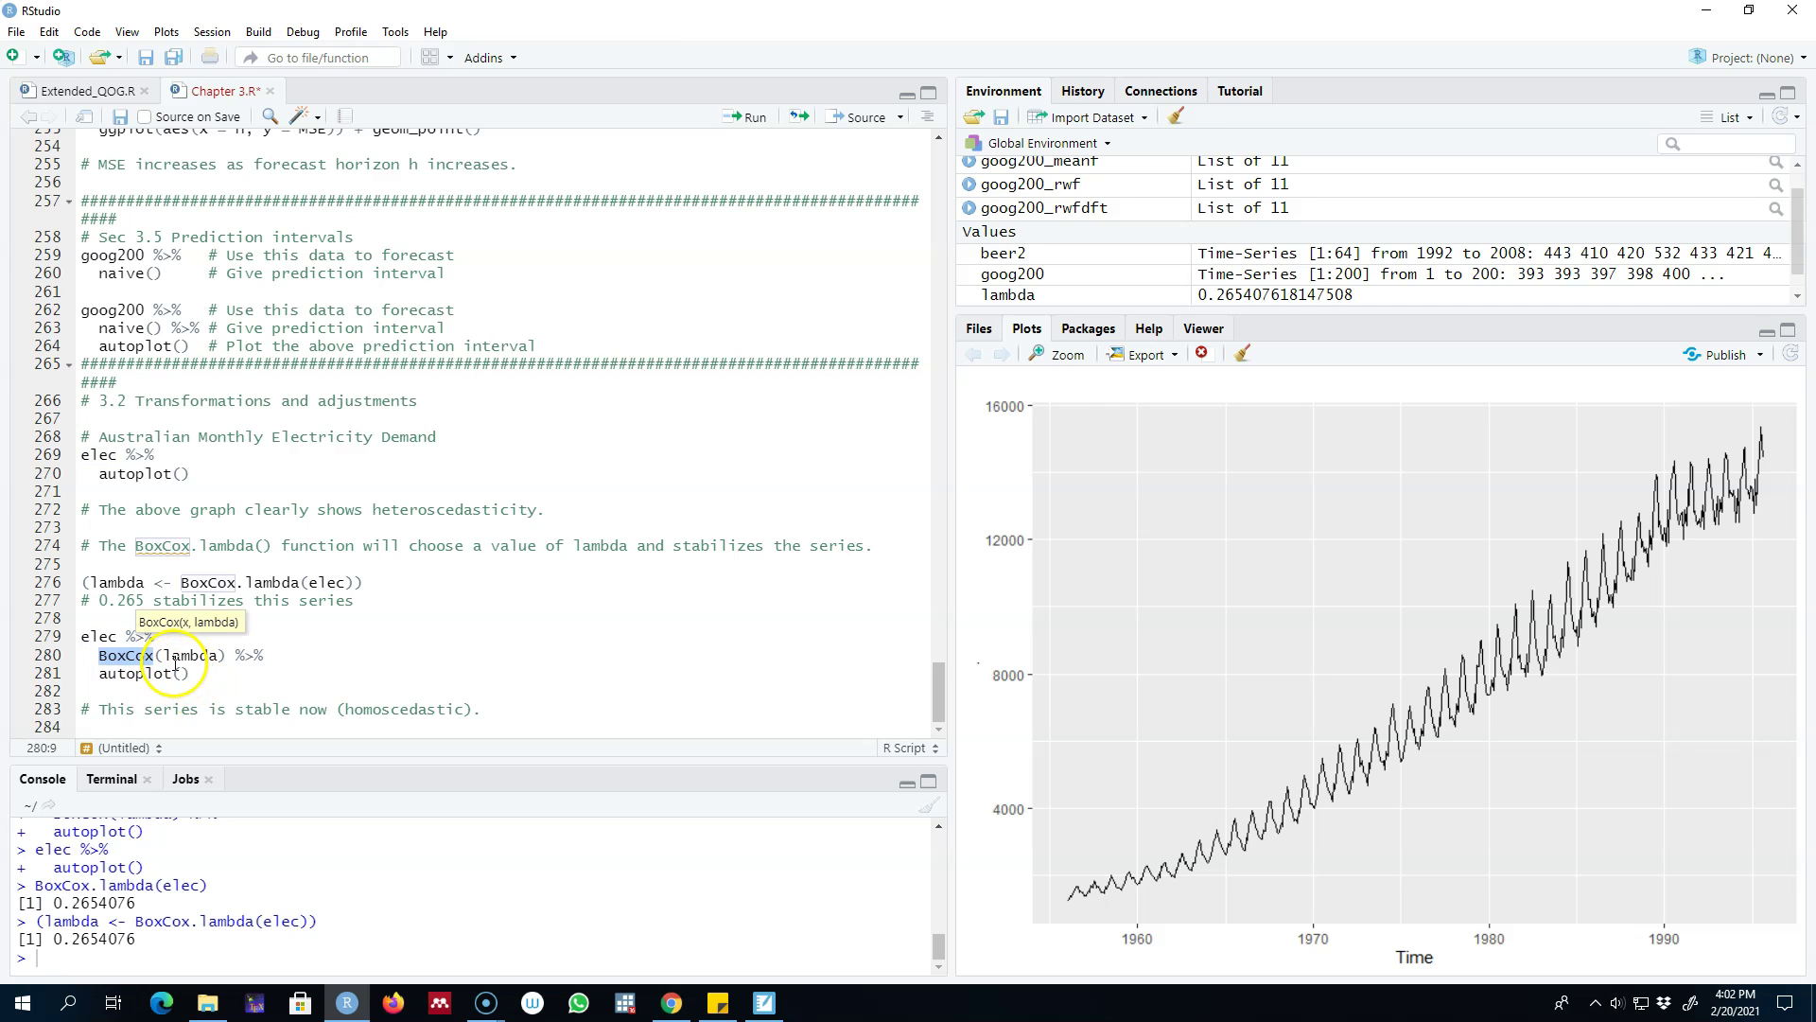
left_click(166, 656)
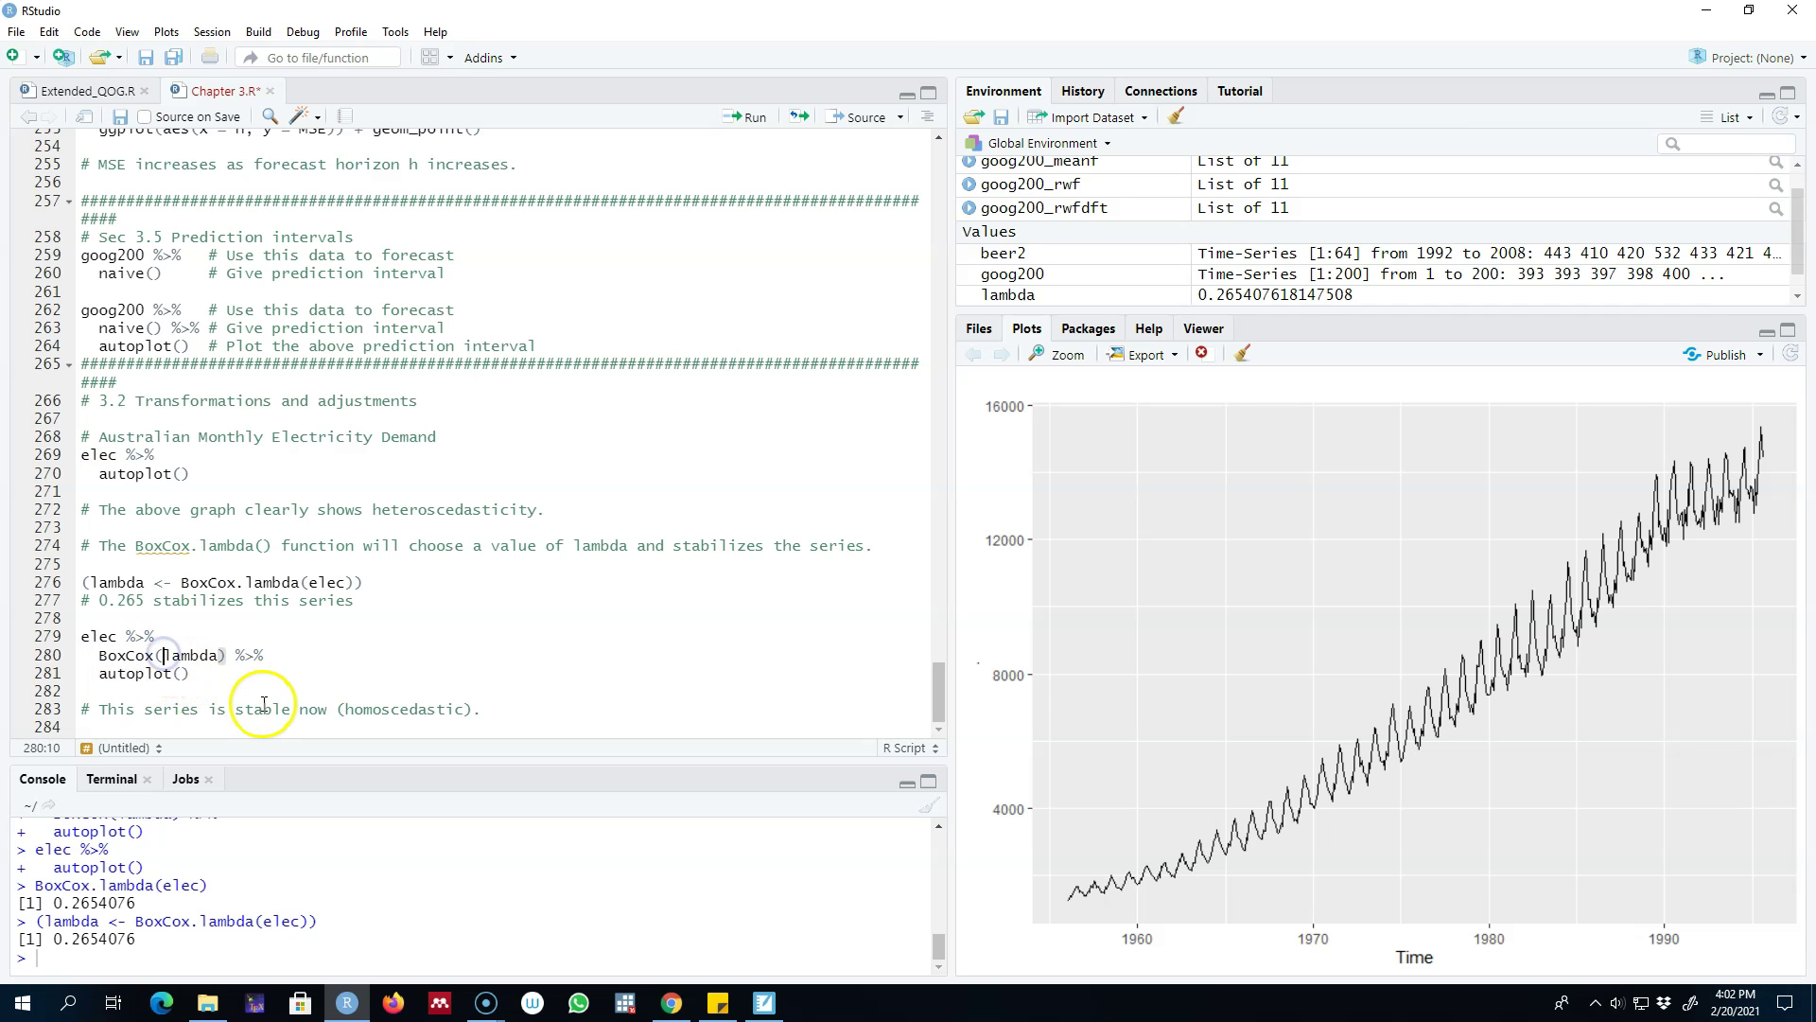
double_click(193, 657)
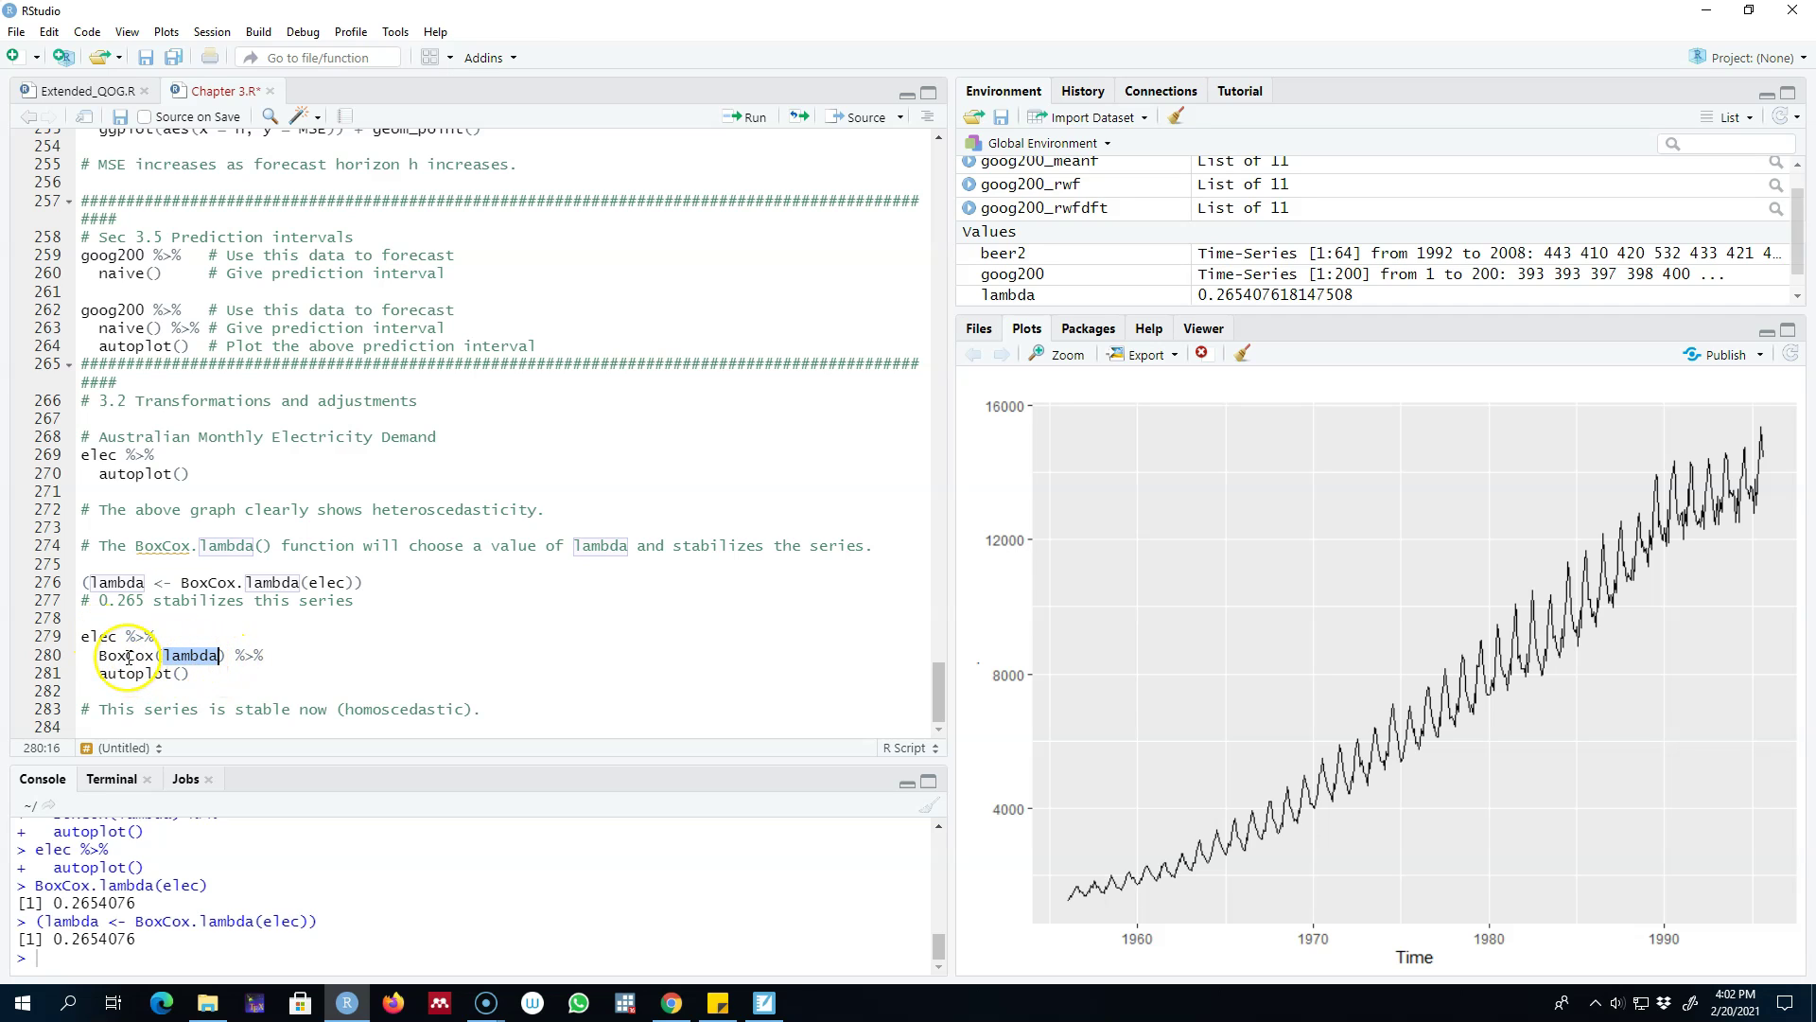
mouse_move(129, 656)
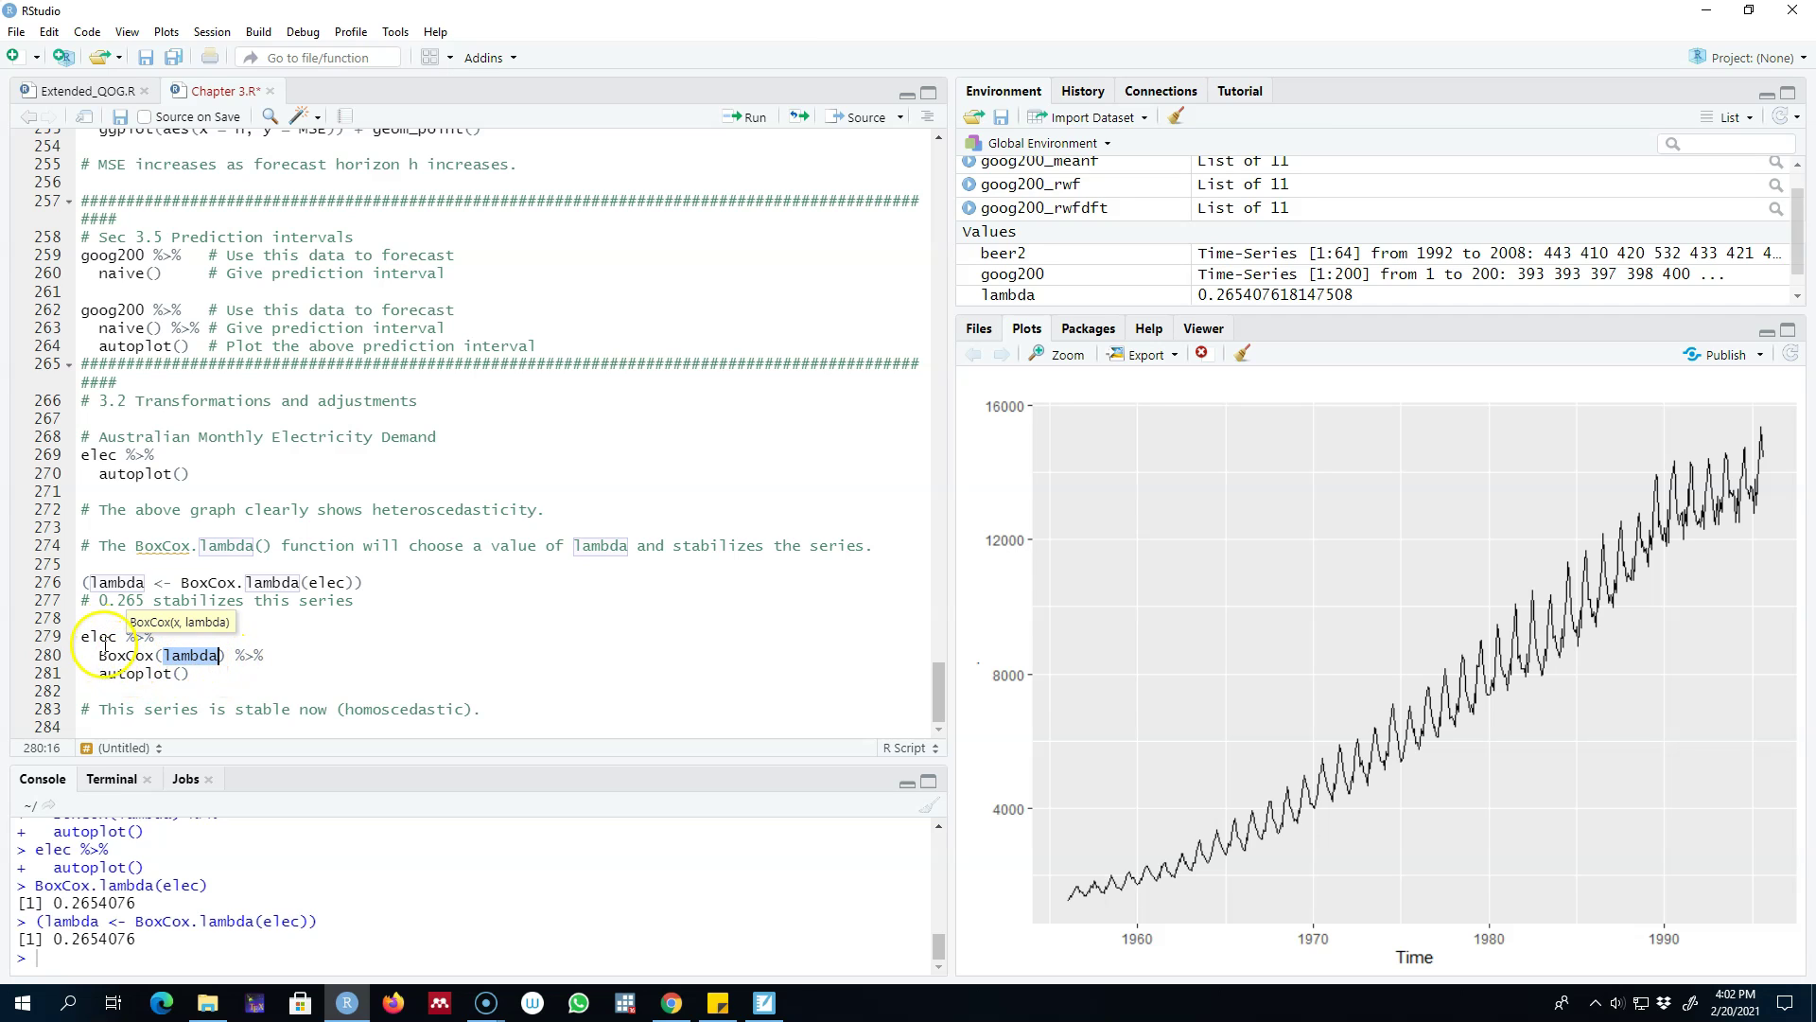
double_click(104, 639)
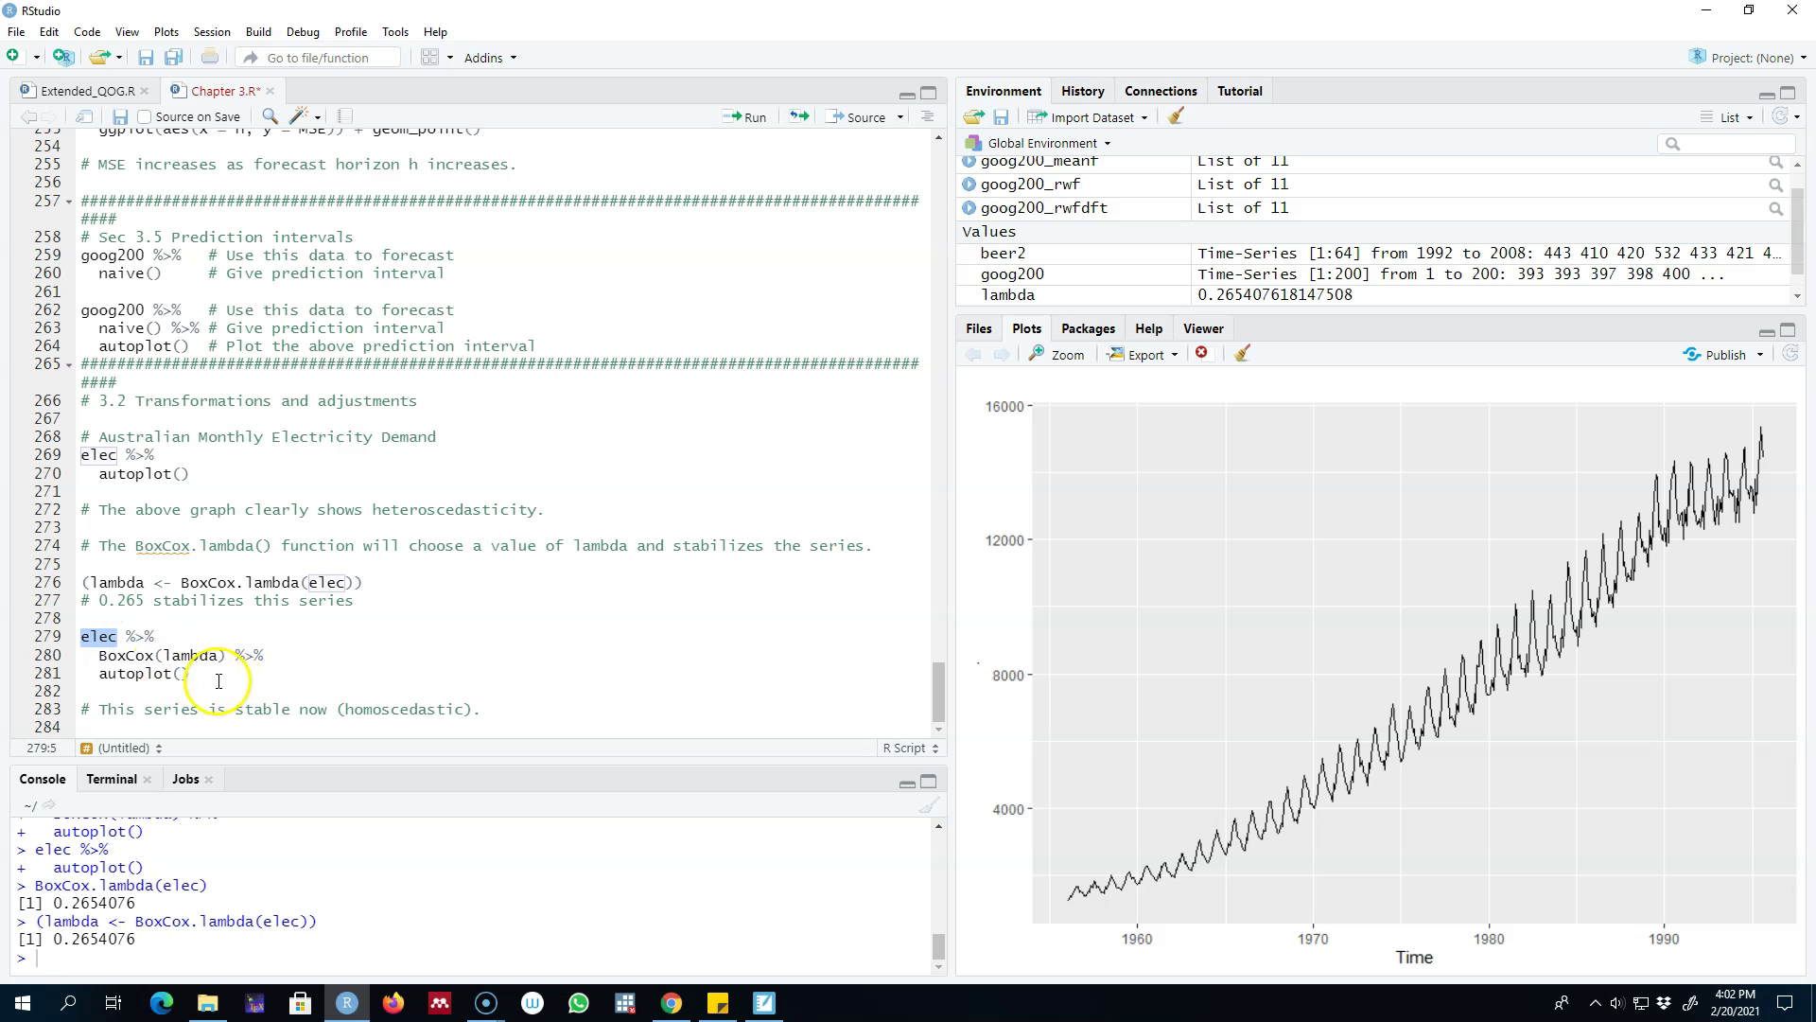
left_click_drag(190, 672, 80, 635)
- Run lines 279–281 and view the Box-Cox transformed series, on a 25–45 scale, enlarged
left_click(754, 116)
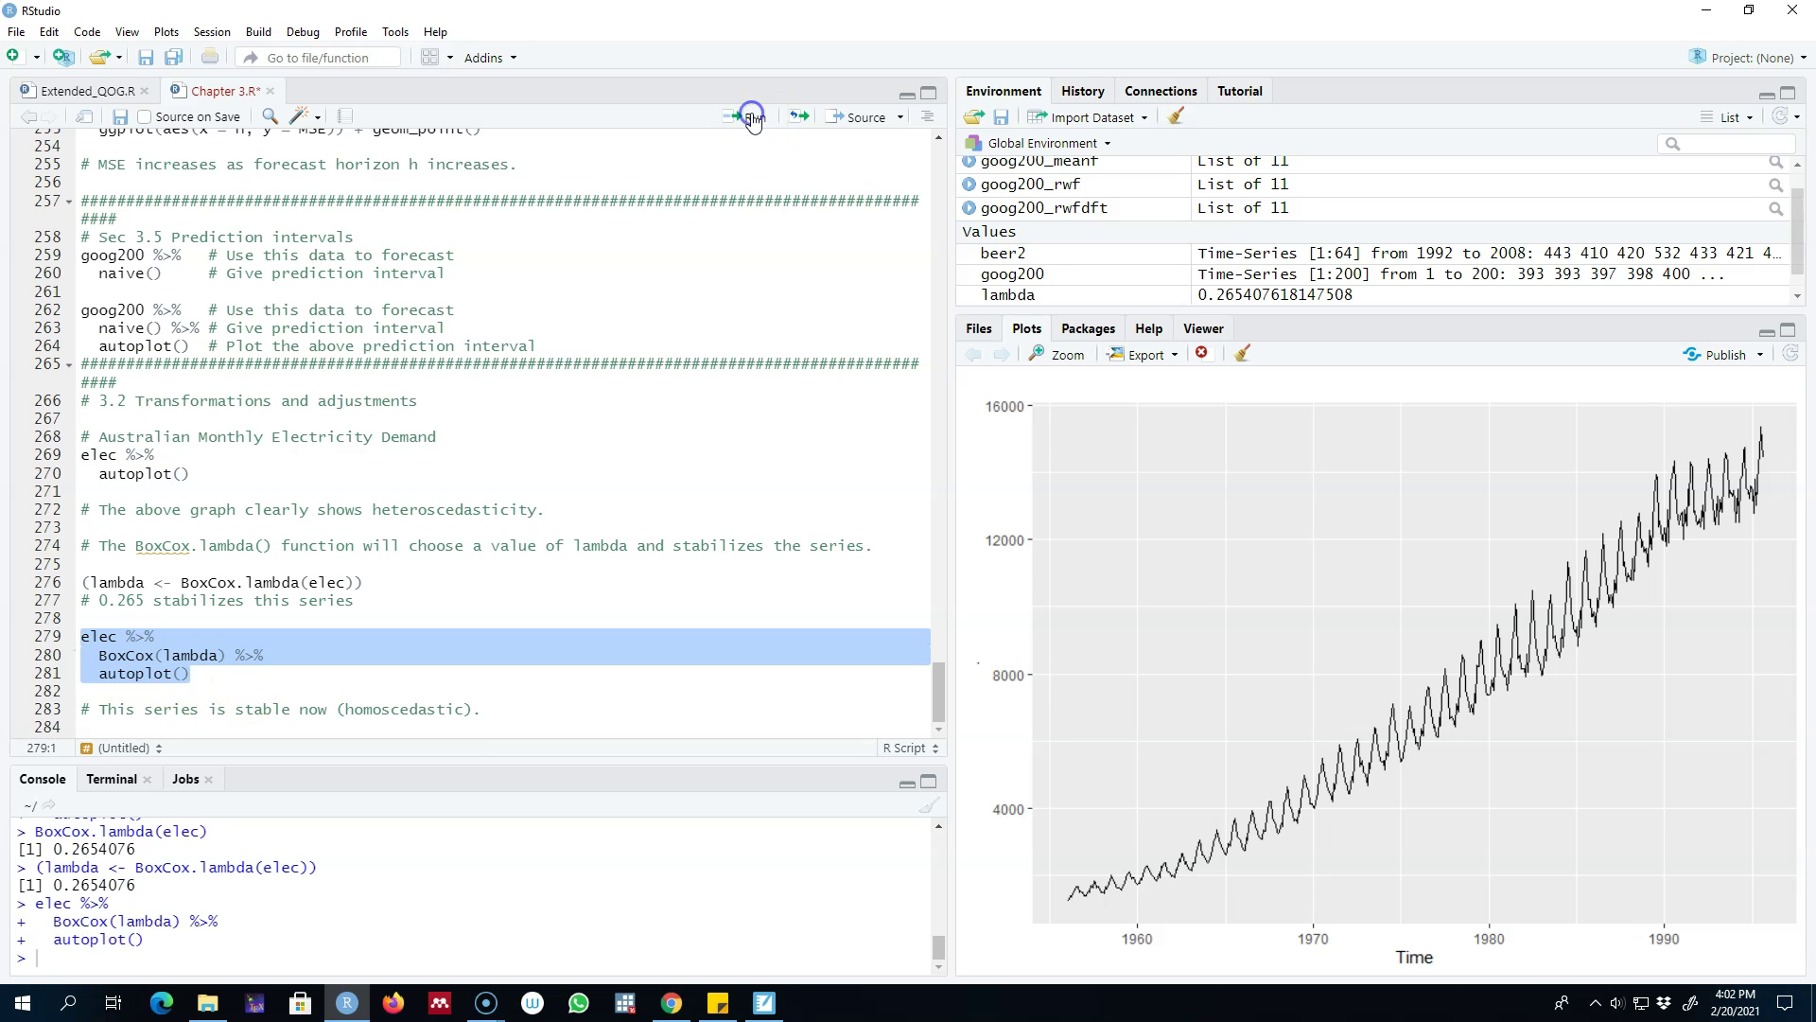
left_click(1070, 354)
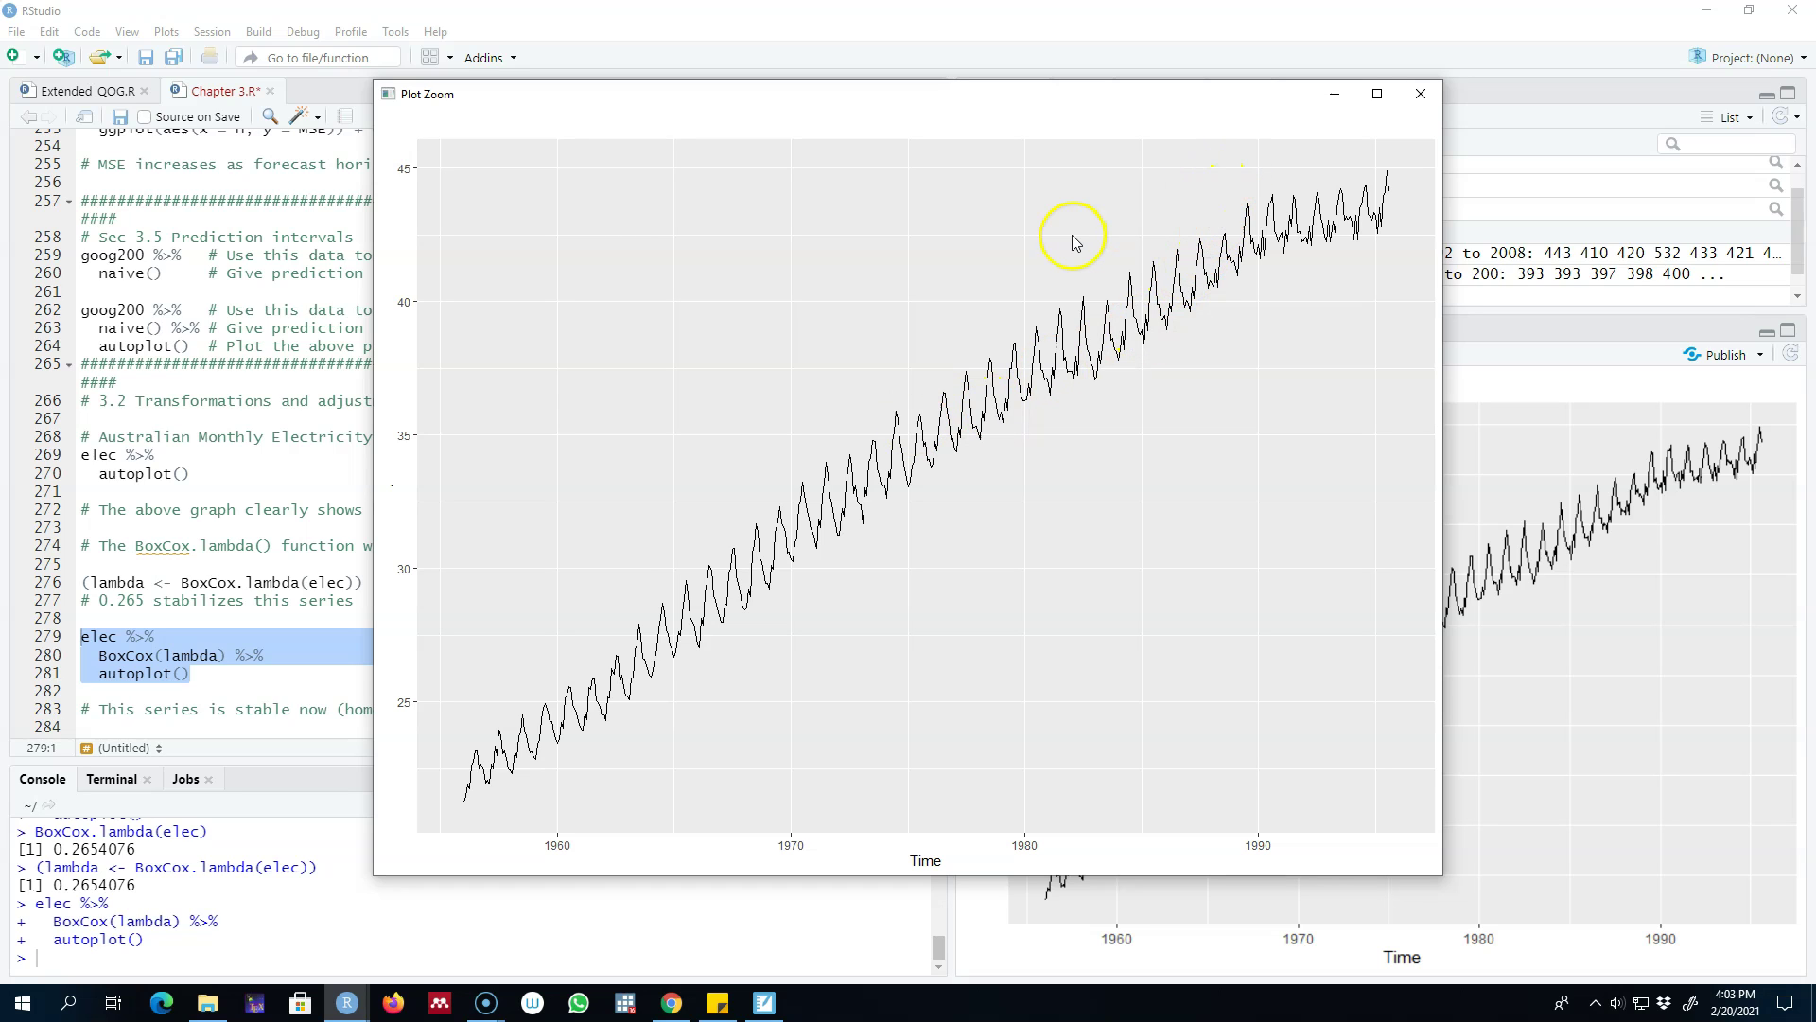
left_click(906, 456)
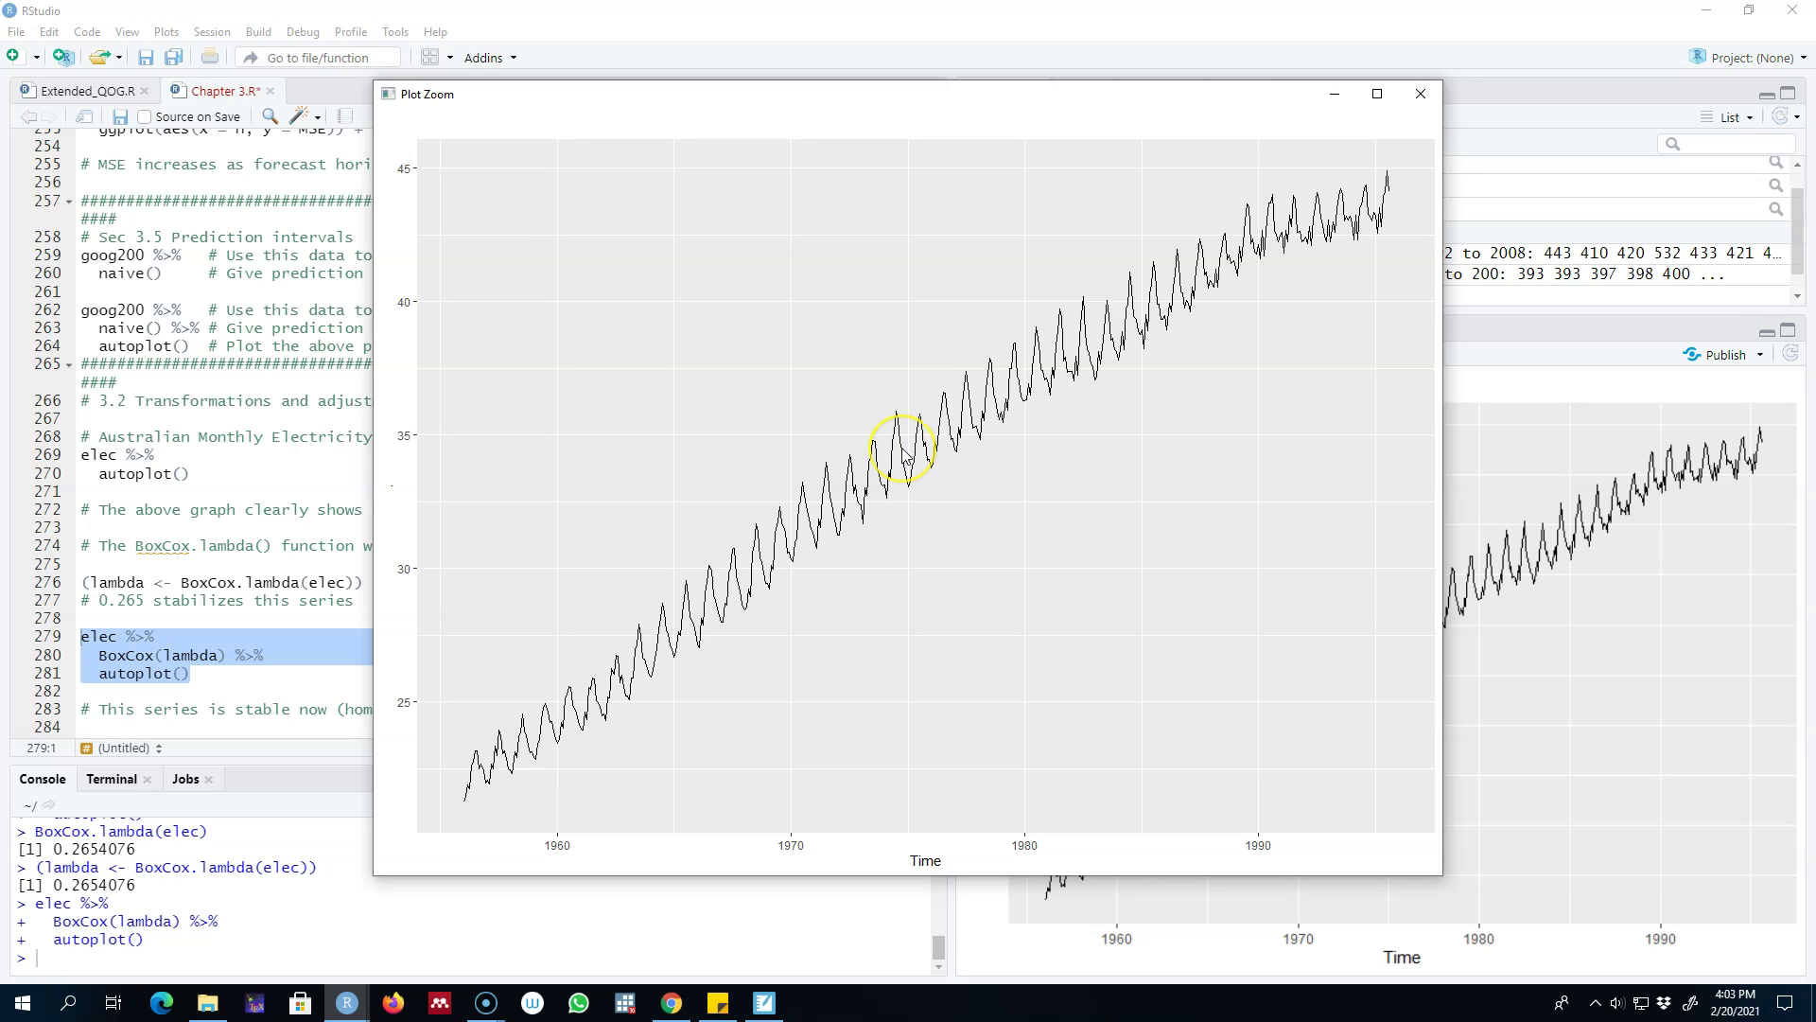